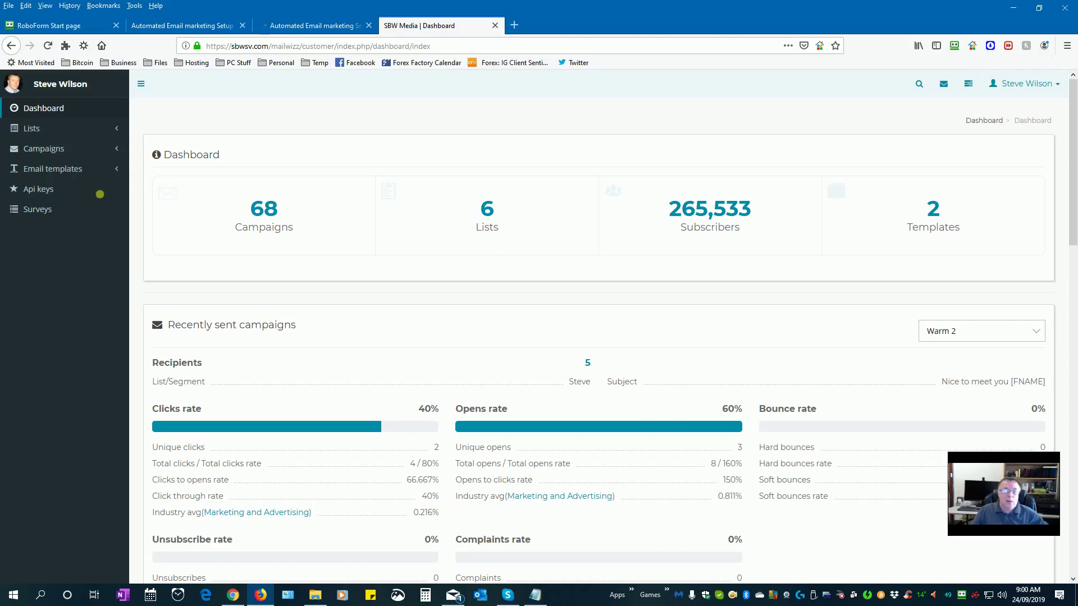
Open the Plain template for editing from Email templates > Templates
{"action": "left_click", "coordinate": [80, 173]}
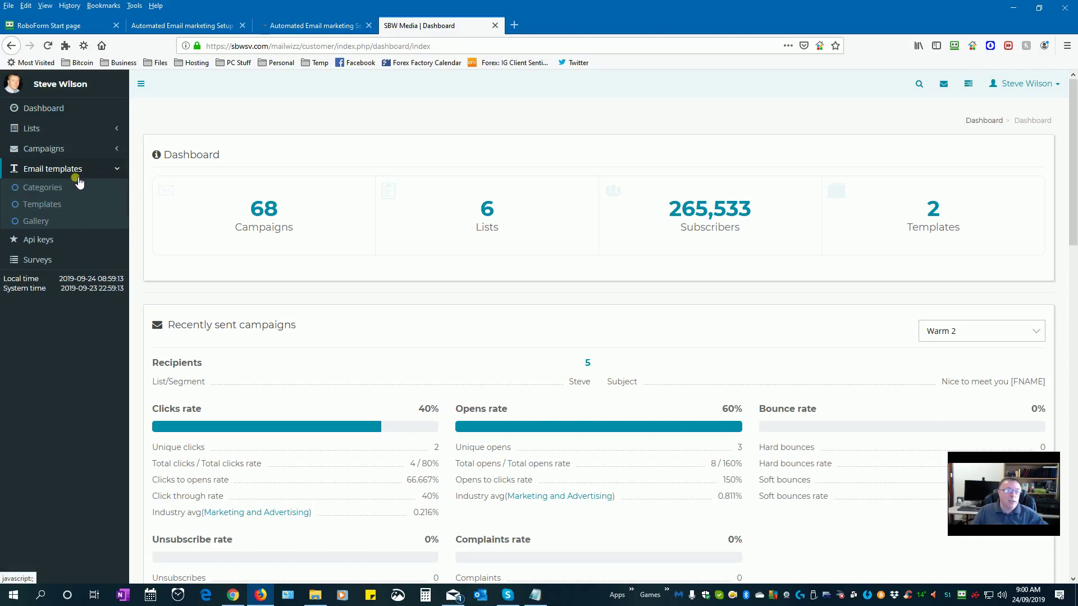
{"action": "left_click", "coordinate": [53, 205]}
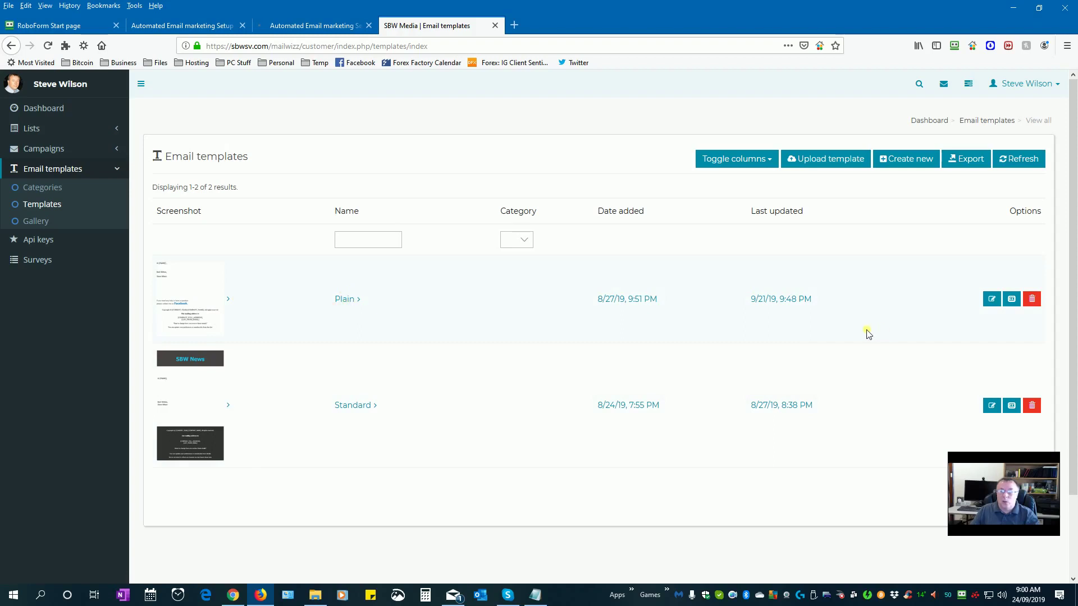
{"action": "left_click", "coordinate": [992, 303]}
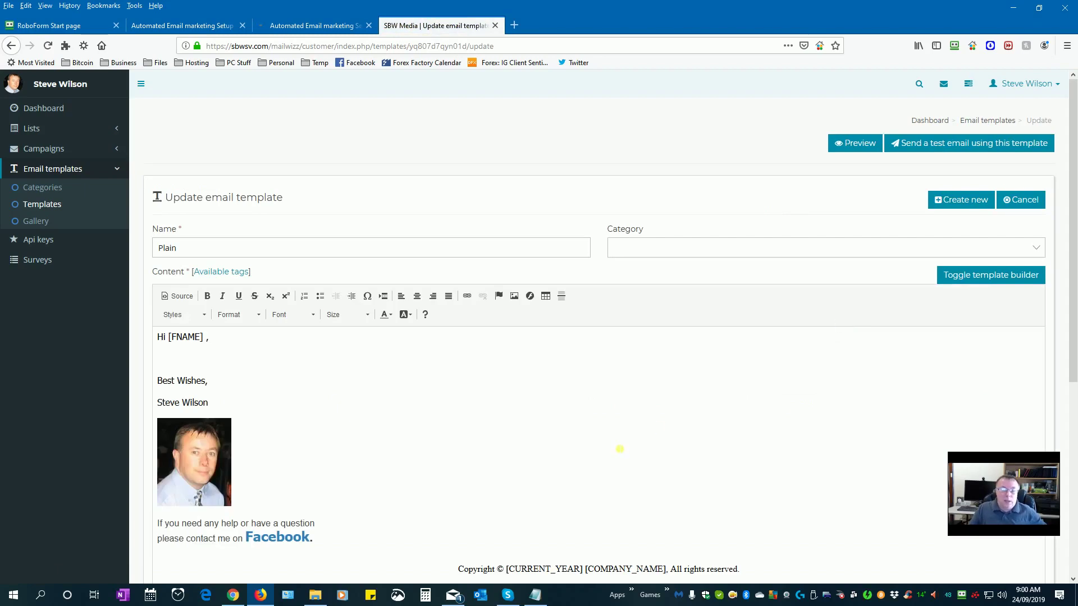
{"action": "scroll", "coordinate": [620, 443], "scroll_direction": "down", "scroll_amount": 3}
{"action": "scroll", "coordinate": [621, 441], "scroll_direction": "up", "scroll_amount": 3}
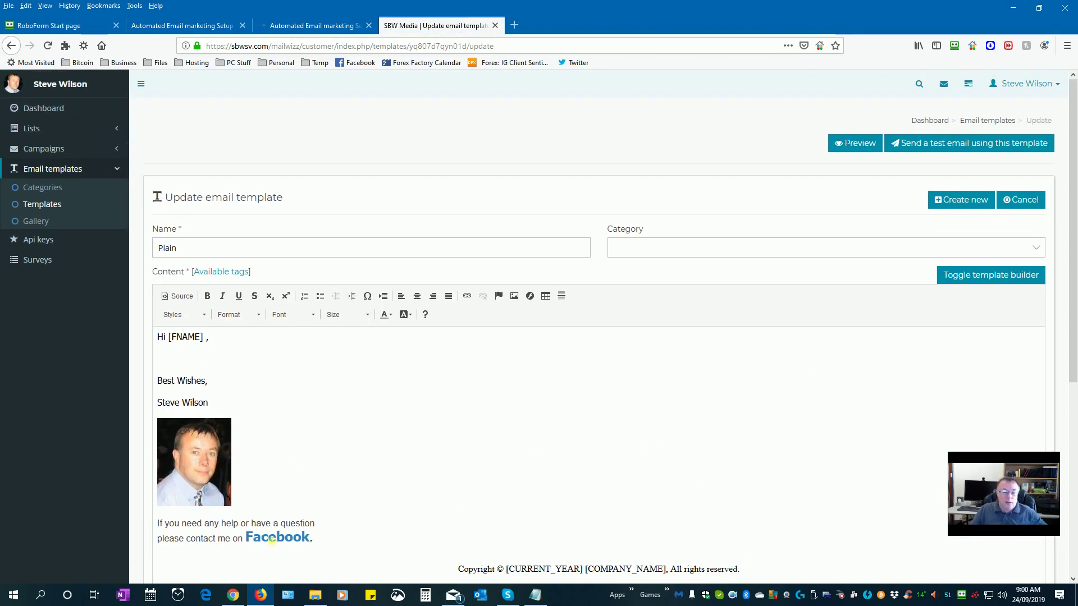
{"action": "double_click", "coordinate": [266, 538]}
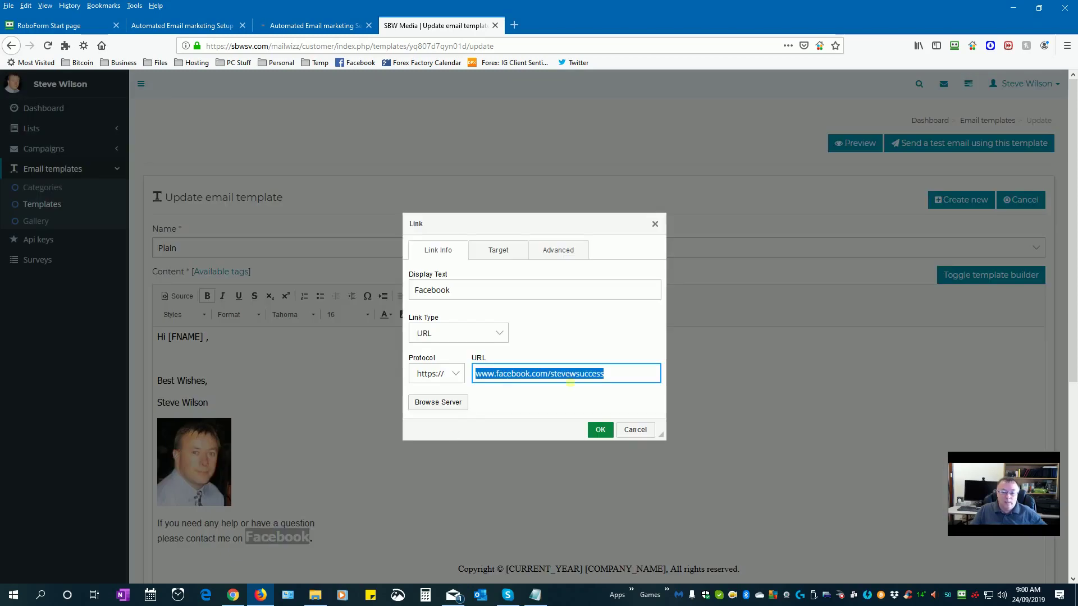
{"action": "left_click", "coordinate": [634, 430]}
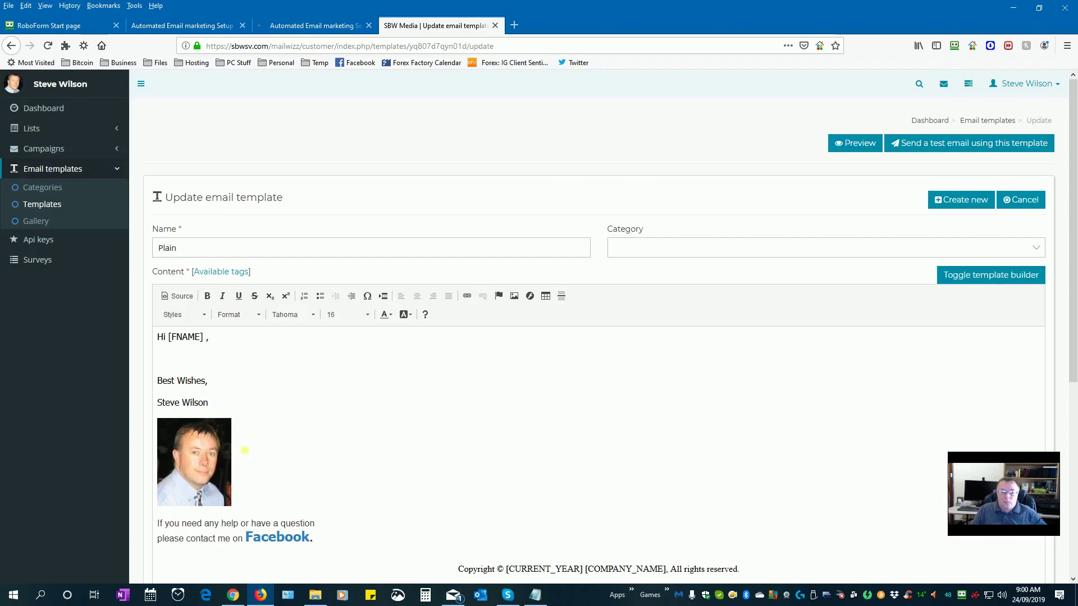
{"action": "left_click_drag", "start_coordinate": [224, 346], "coordinate": [156, 337]}
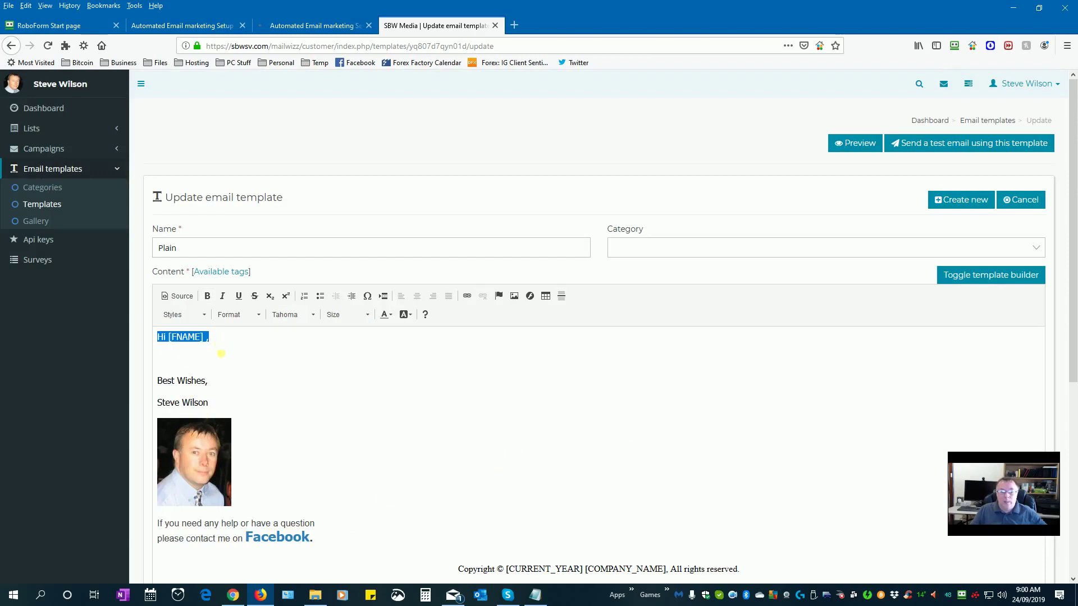
{"action": "left_click_drag", "start_coordinate": [158, 380], "coordinate": [230, 407]}
{"action": "left_click", "coordinate": [183, 370]}
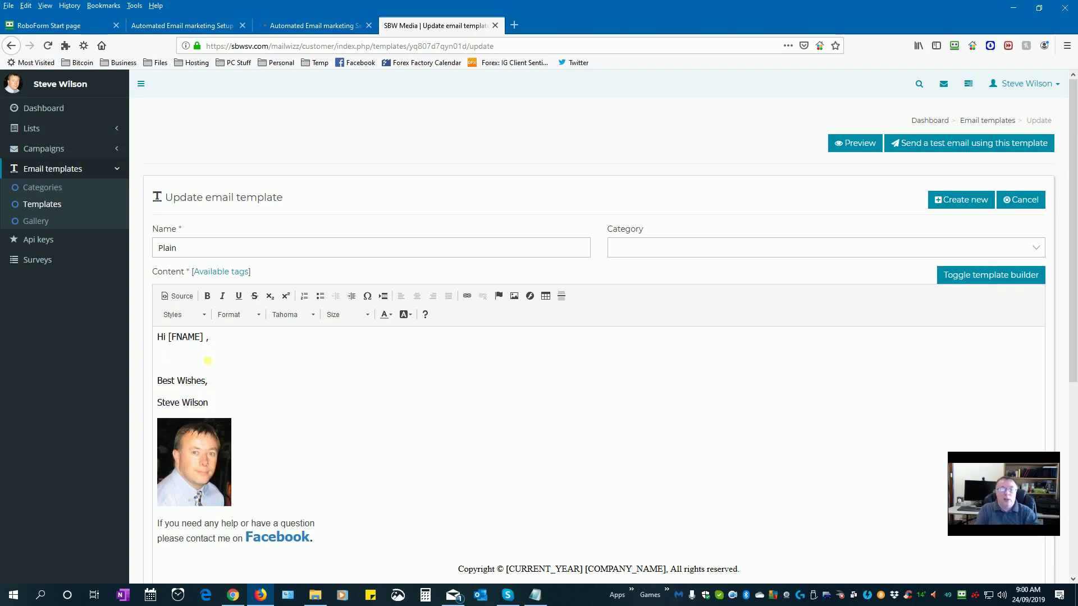
{"action": "key", "text": "shift+Return"}
{"action": "key", "text": "shift+Return"}
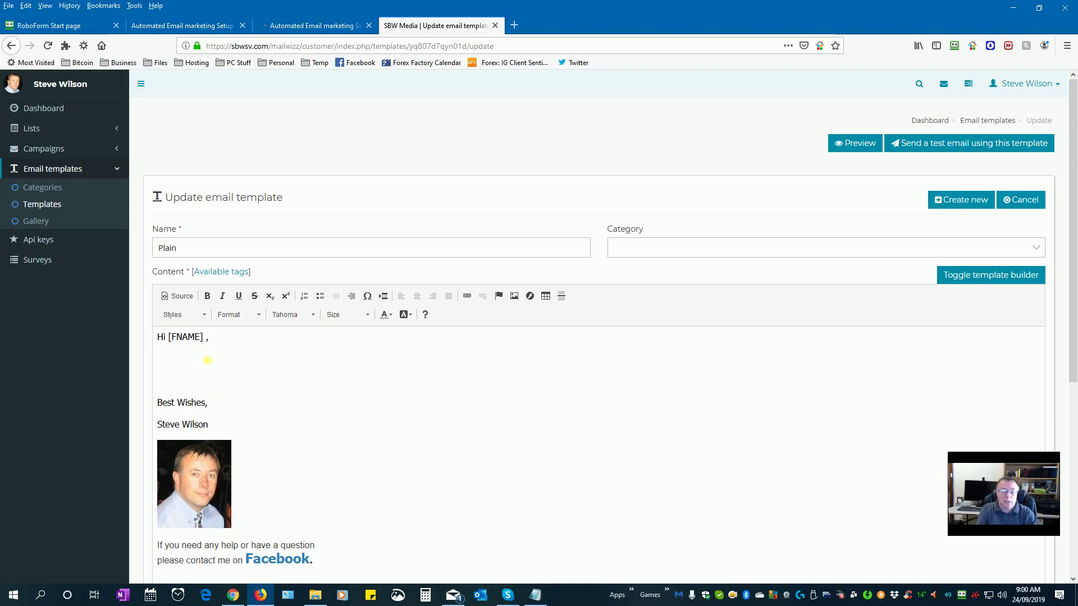
{"action": "type", "text": "fadsf"}
{"action": "key", "text": "BackSpace"}
{"action": "key", "text": "BackSpace"}
{"action": "key", "text": "BackSpace"}
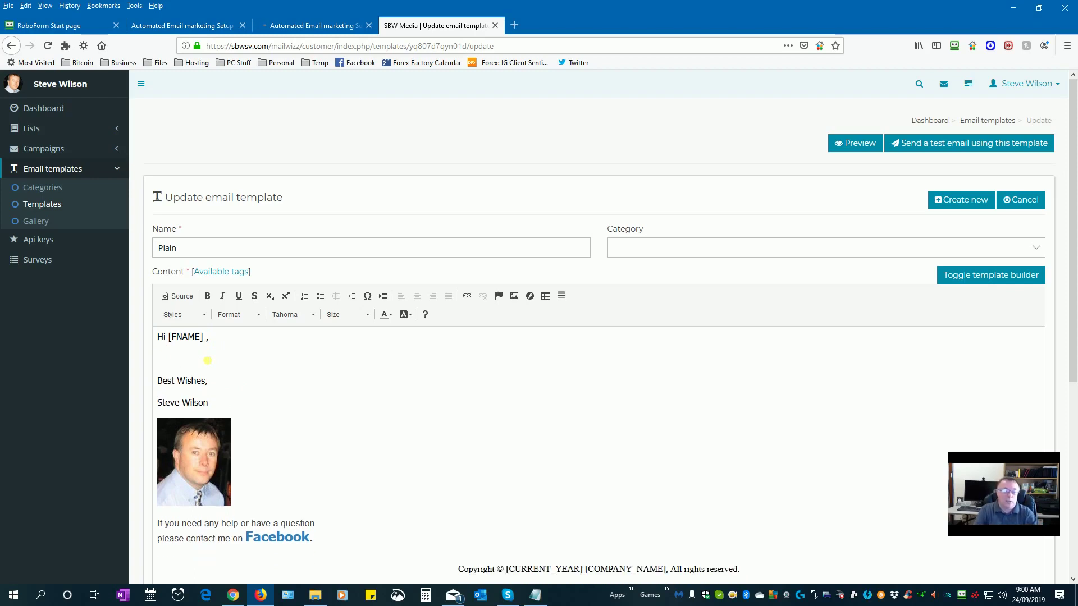
{"action": "scroll", "coordinate": [618, 434], "scroll_direction": "down", "scroll_amount": 2}
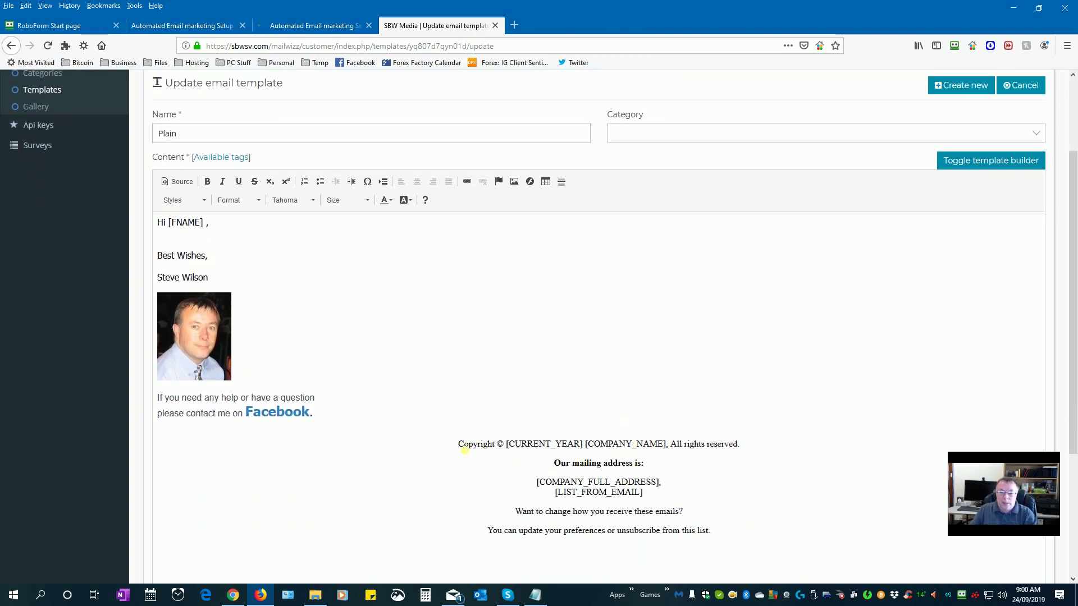
{"action": "left_click_drag", "start_coordinate": [464, 449], "coordinate": [743, 449]}
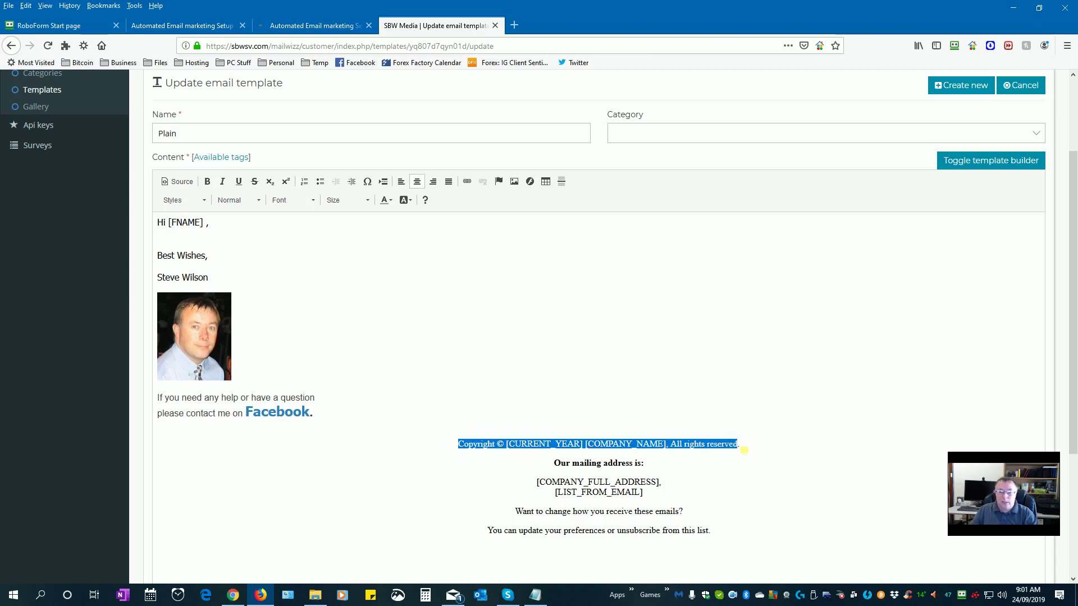
{"action": "left_click", "coordinate": [707, 465]}
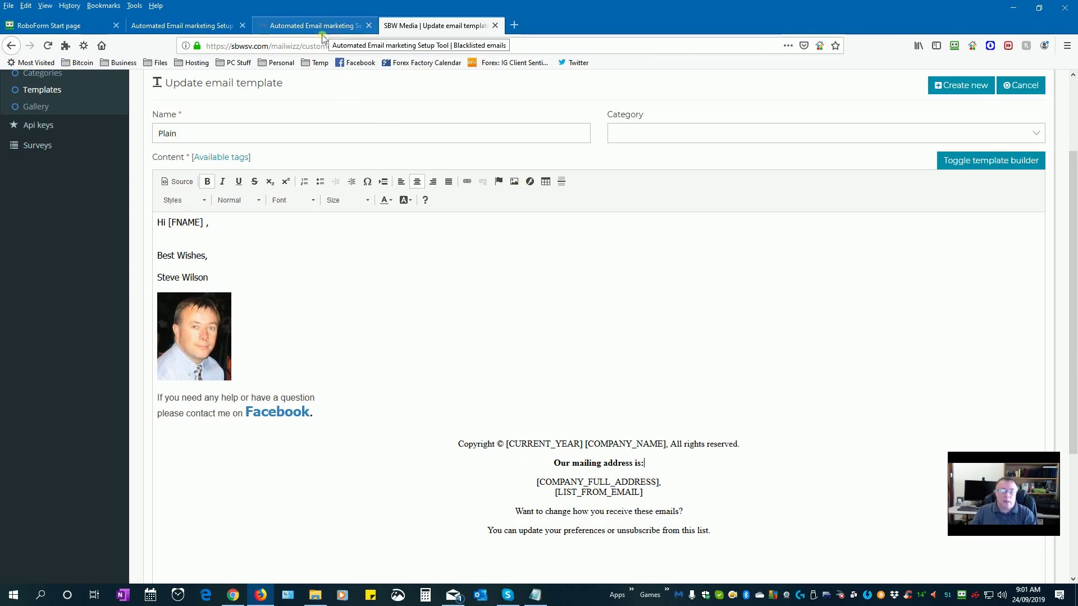
Go to Lists > Lists and open the Solo Optins list overview
{"action": "scroll", "coordinate": [325, 273], "scroll_direction": "up", "scroll_amount": 3}
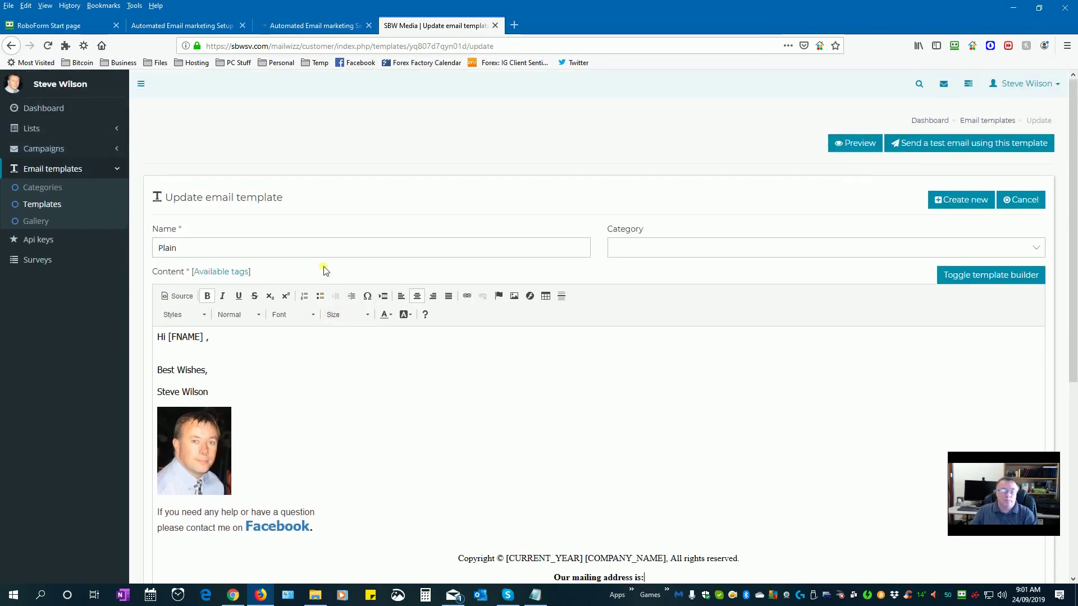
{"action": "left_click", "coordinate": [48, 130]}
{"action": "left_click", "coordinate": [42, 148]}
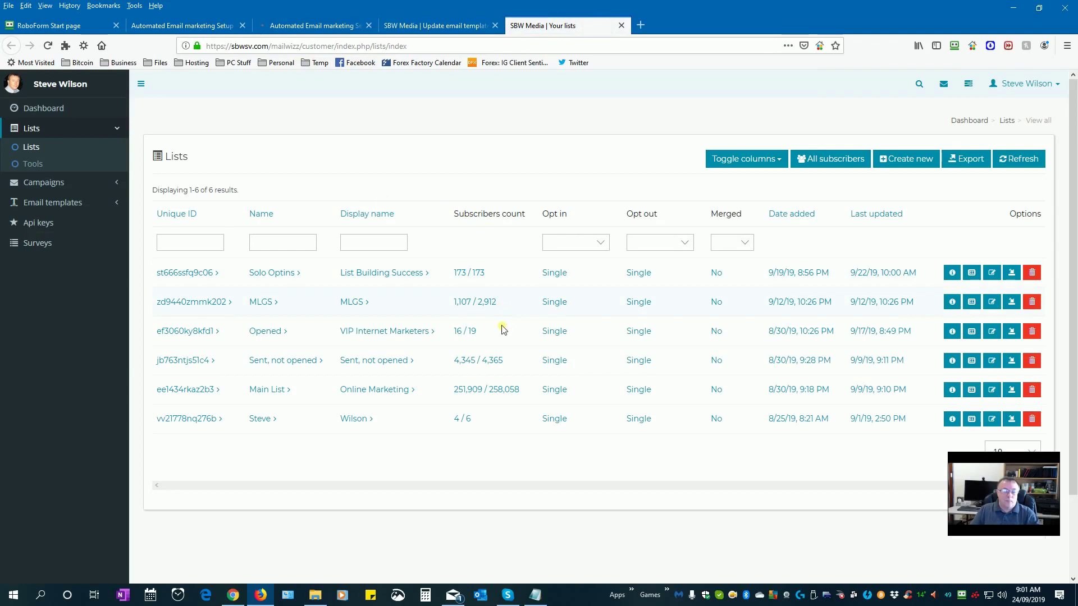
{"action": "left_click", "coordinate": [190, 273]}
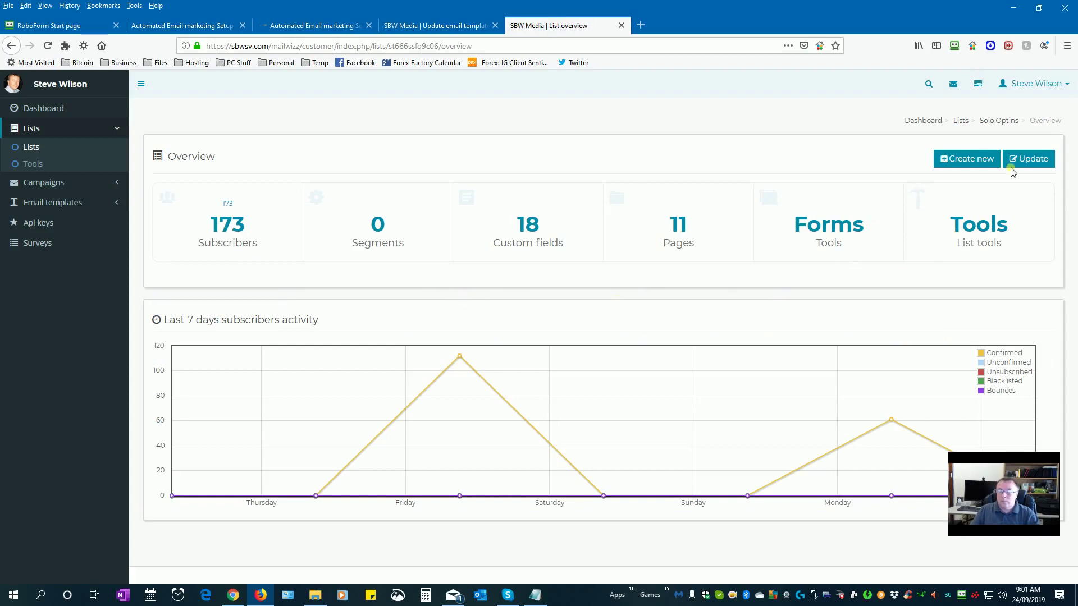
Review the Solo Optins list settings, then start creating a new mailing list
{"action": "left_click", "coordinate": [1027, 161]}
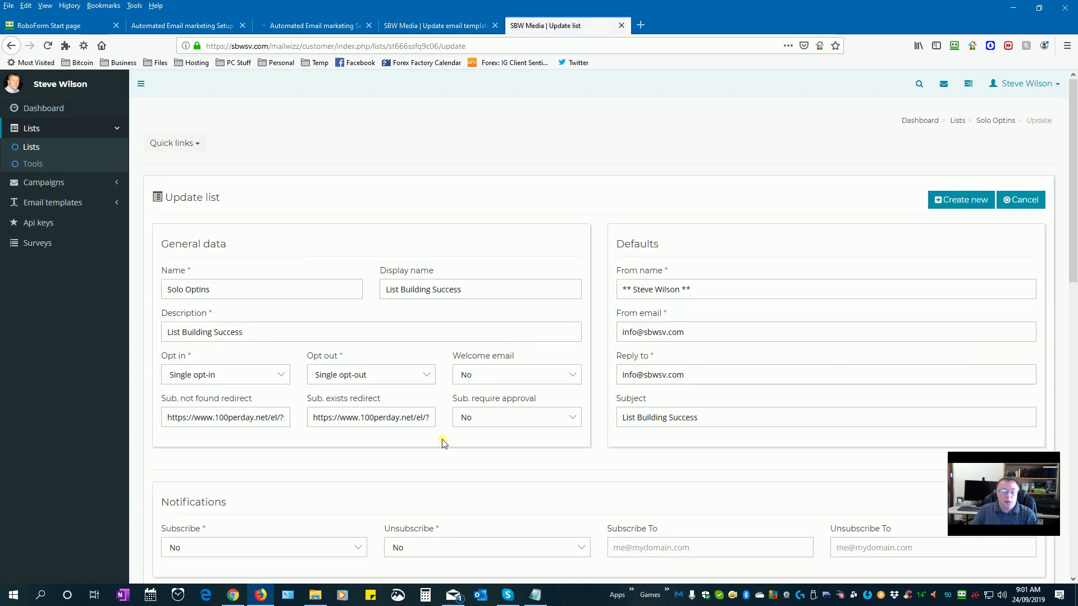
{"action": "scroll", "coordinate": [443, 444], "scroll_direction": "down", "scroll_amount": 10}
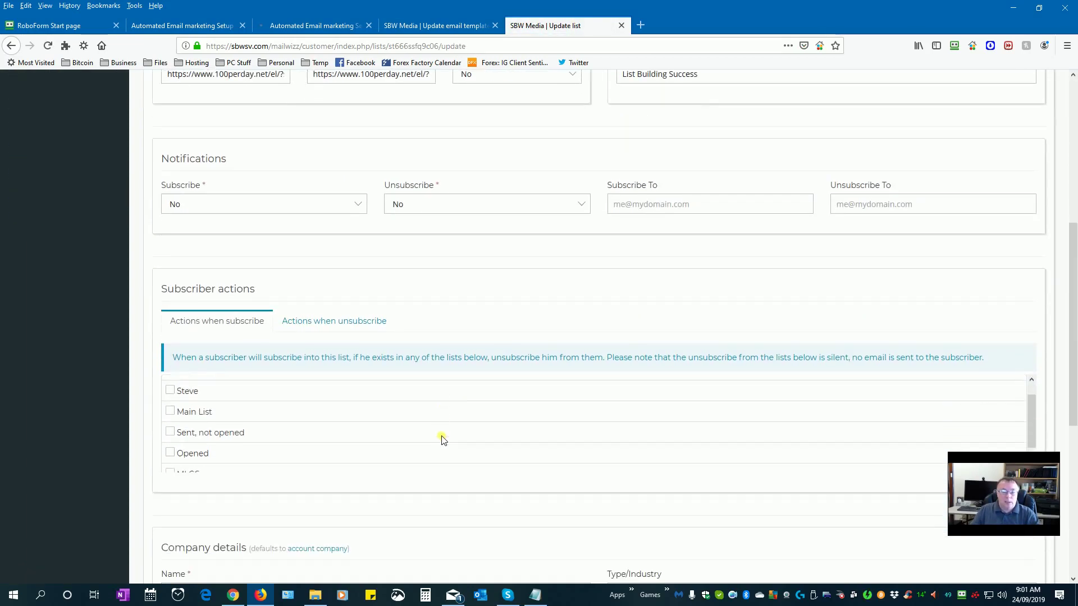
{"action": "scroll", "coordinate": [442, 439], "scroll_direction": "down", "scroll_amount": 1}
{"action": "scroll", "coordinate": [440, 438], "scroll_direction": "up", "scroll_amount": 8}
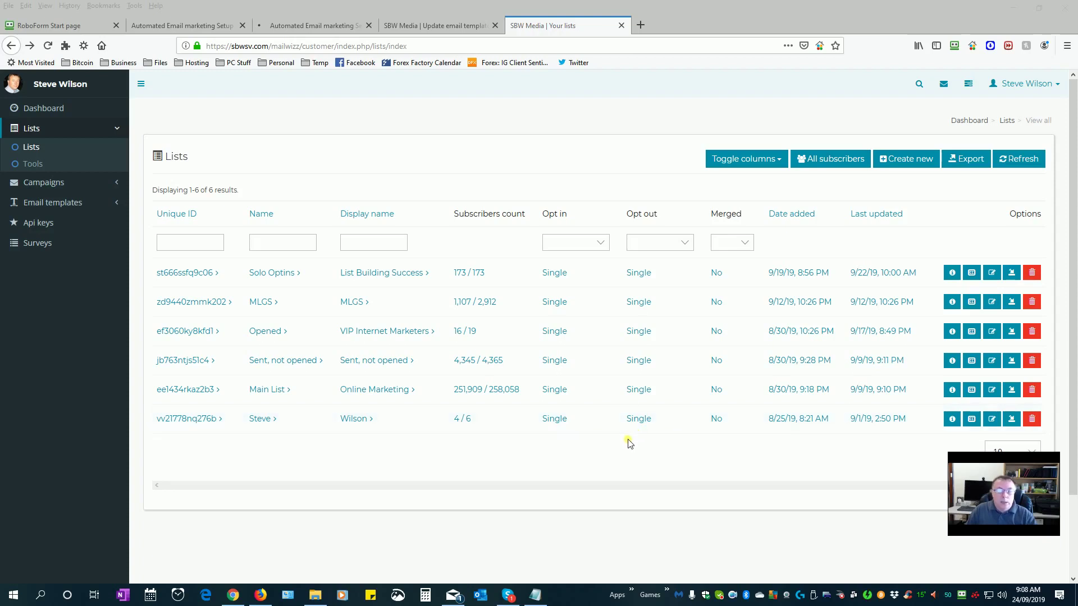
{"action": "left_click", "coordinate": [907, 160]}
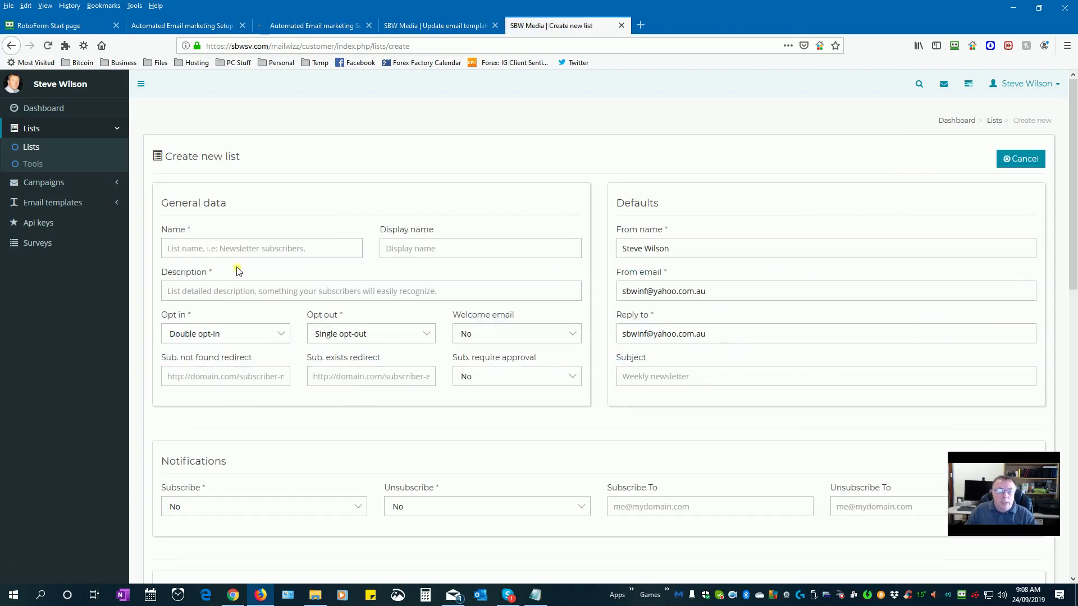
Name the new list 'Opened' with display name 'Openers'
{"action": "left_click", "coordinate": [223, 250]}
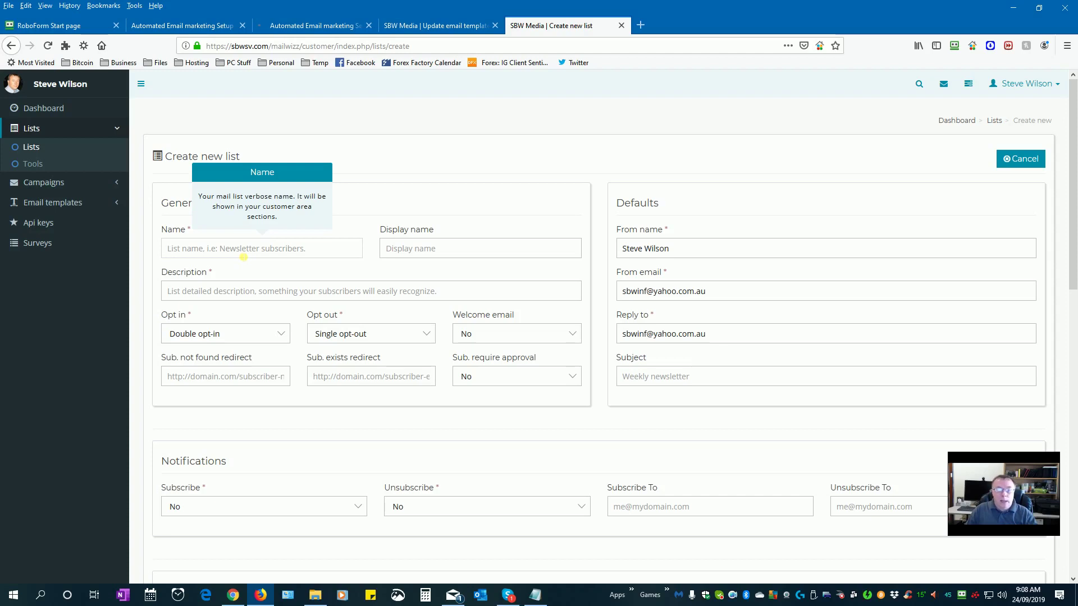
{"action": "type", "text": "Op"}
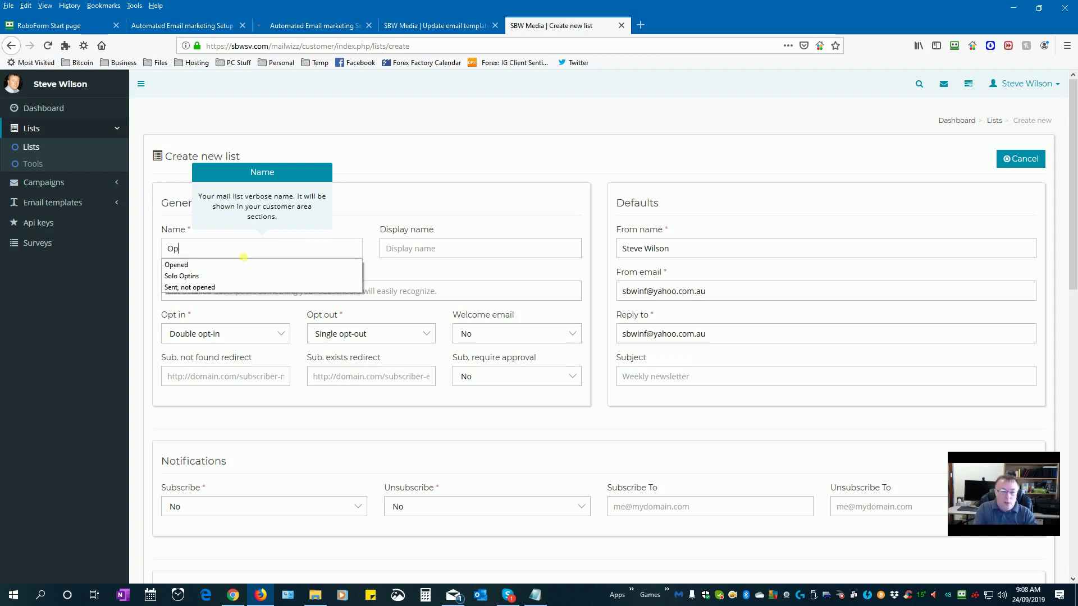
{"action": "left_click", "coordinate": [243, 265]}
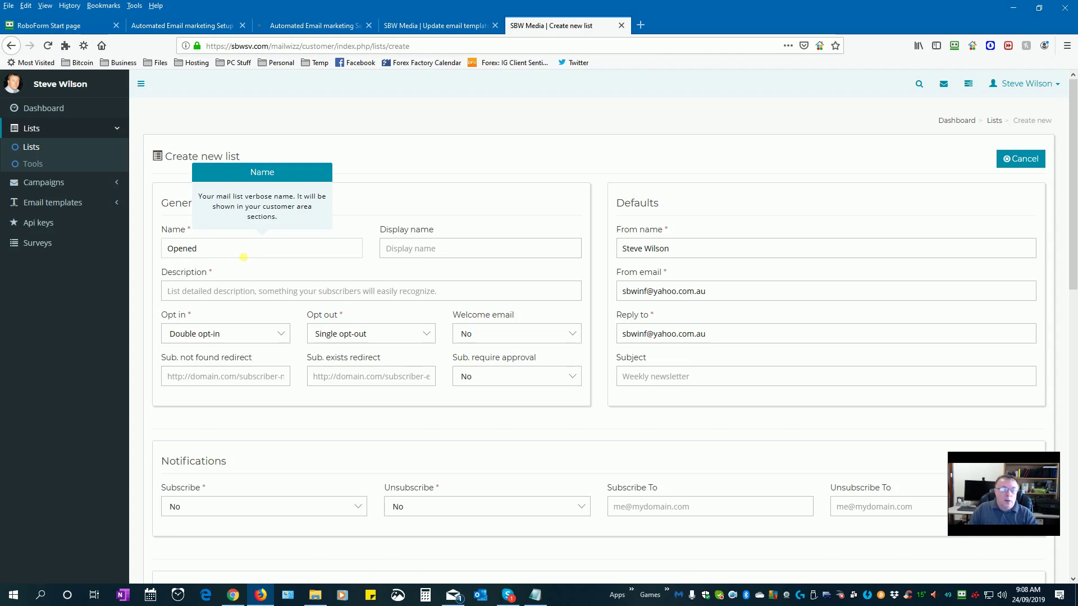
{"action": "left_click", "coordinate": [426, 251]}
{"action": "left_click", "coordinate": [426, 251]}
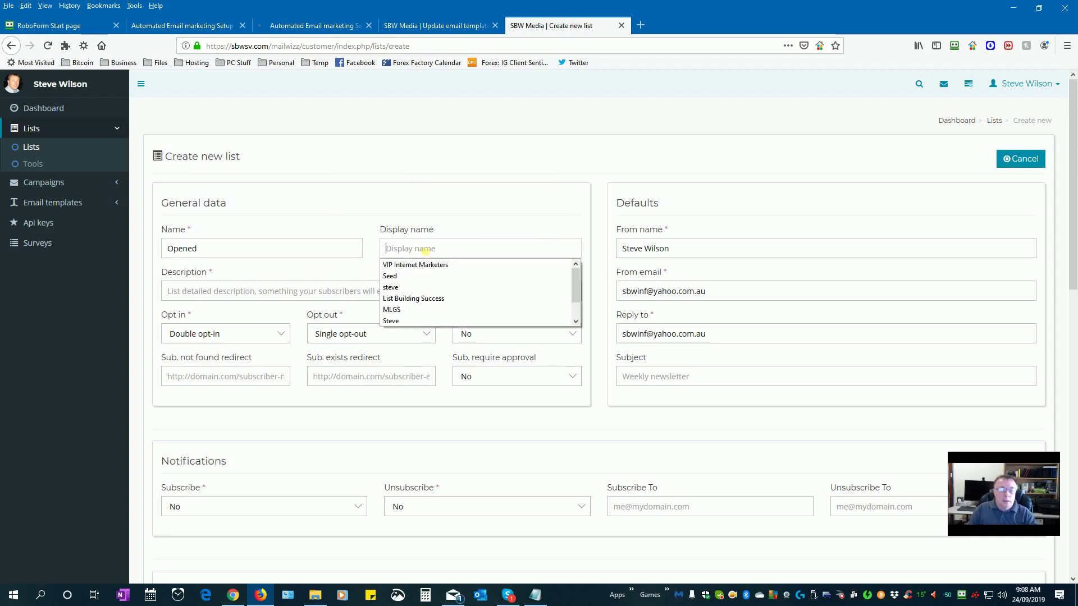
{"action": "type", "text": "Open"}
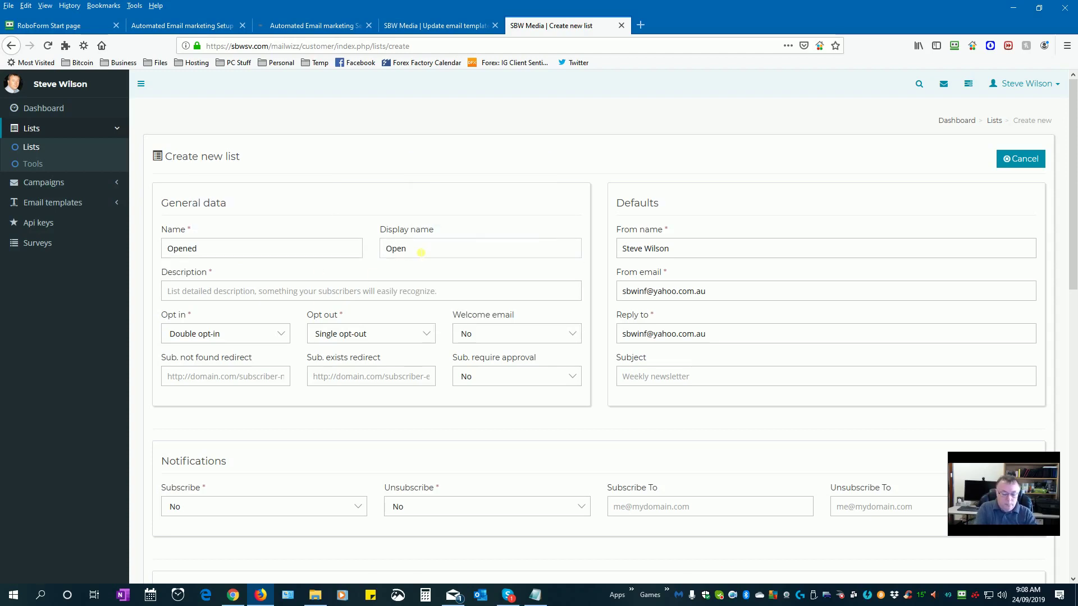
{"action": "type", "text": "ers"}
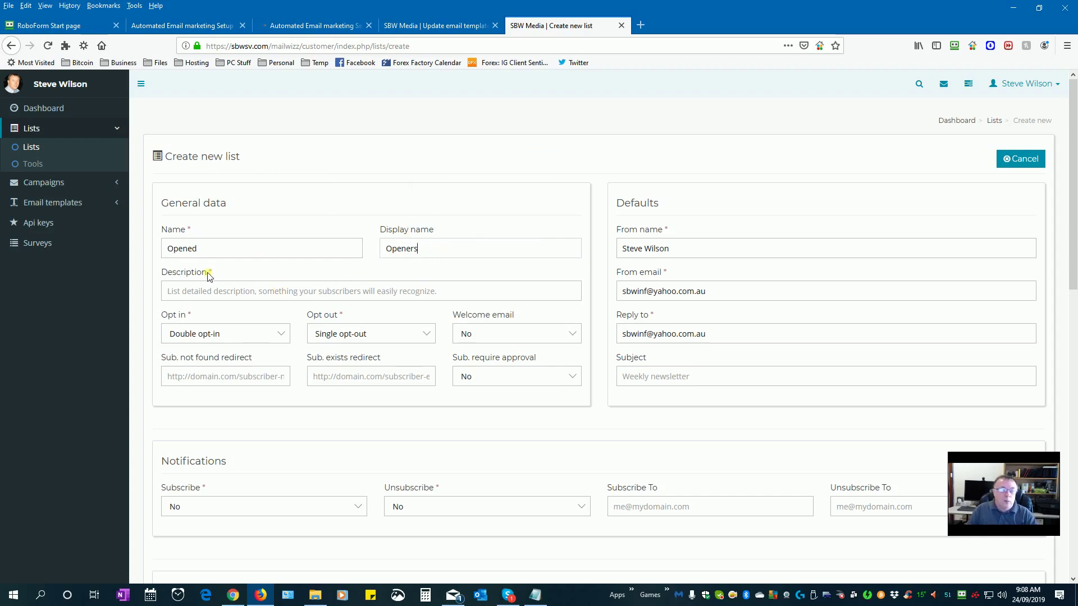
Give the list description 'VIP Marketers Tips' and set it to Single opt-in
{"action": "left_click", "coordinate": [200, 294]}
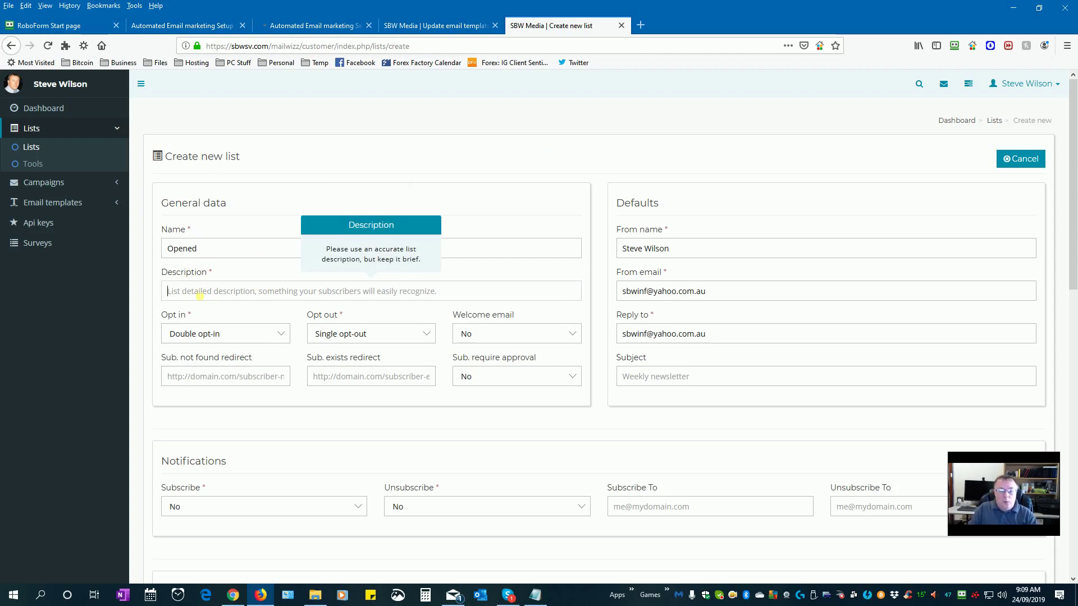
{"action": "type", "text": "V"}
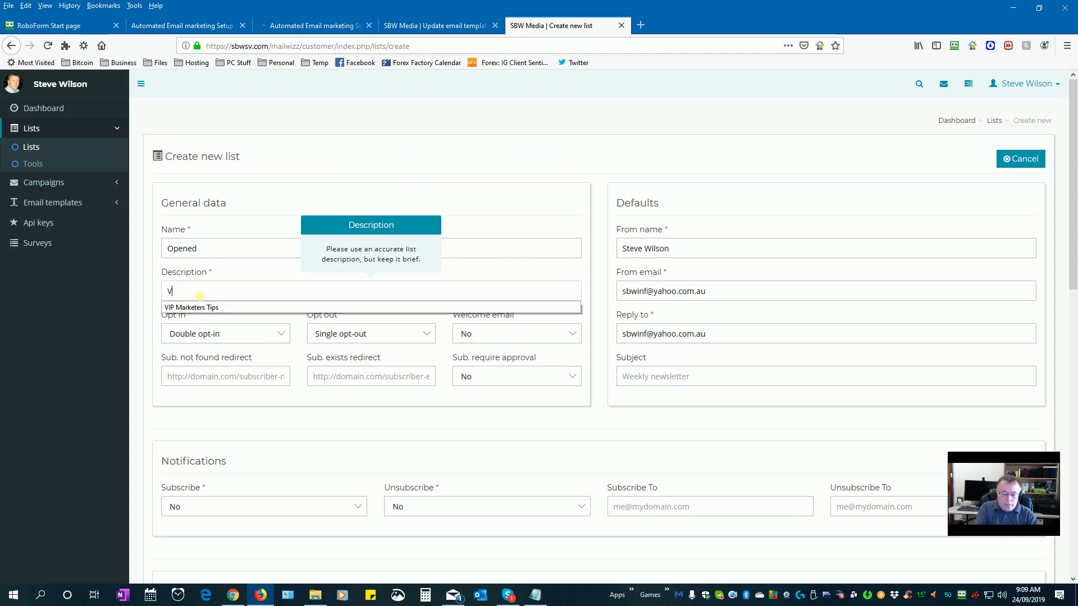
{"action": "type", "text": "IP"}
{"action": "left_click", "coordinate": [199, 307]}
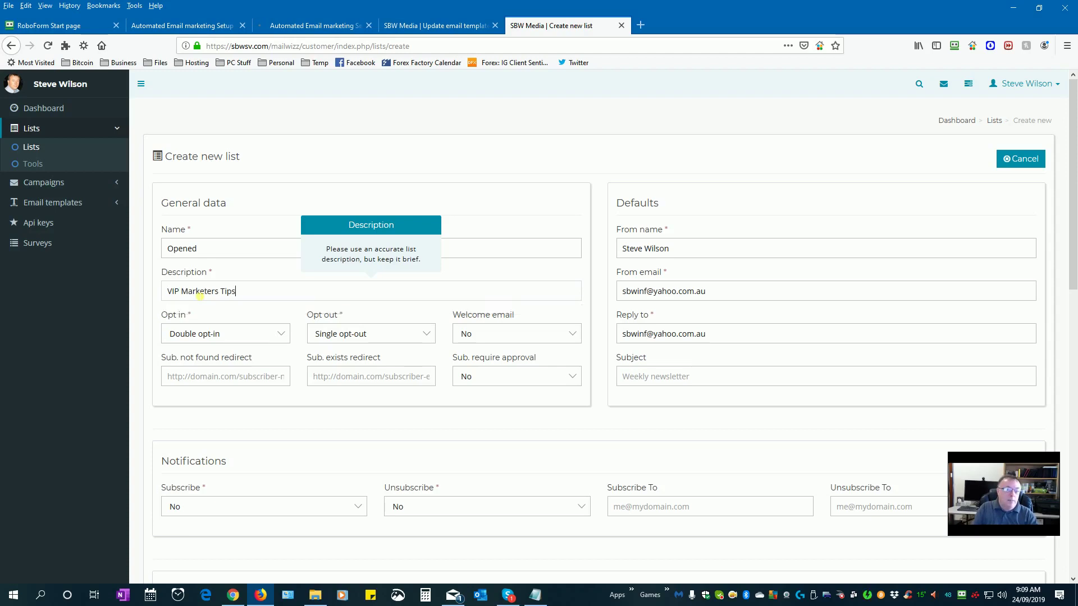
{"action": "left_click", "coordinate": [258, 337]}
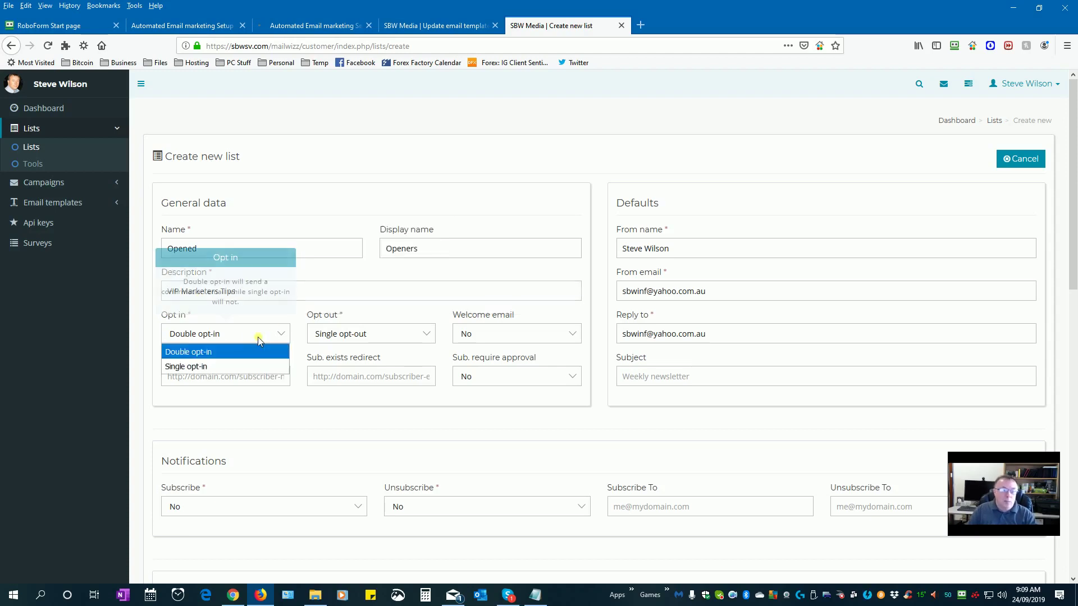
{"action": "left_click", "coordinate": [235, 366]}
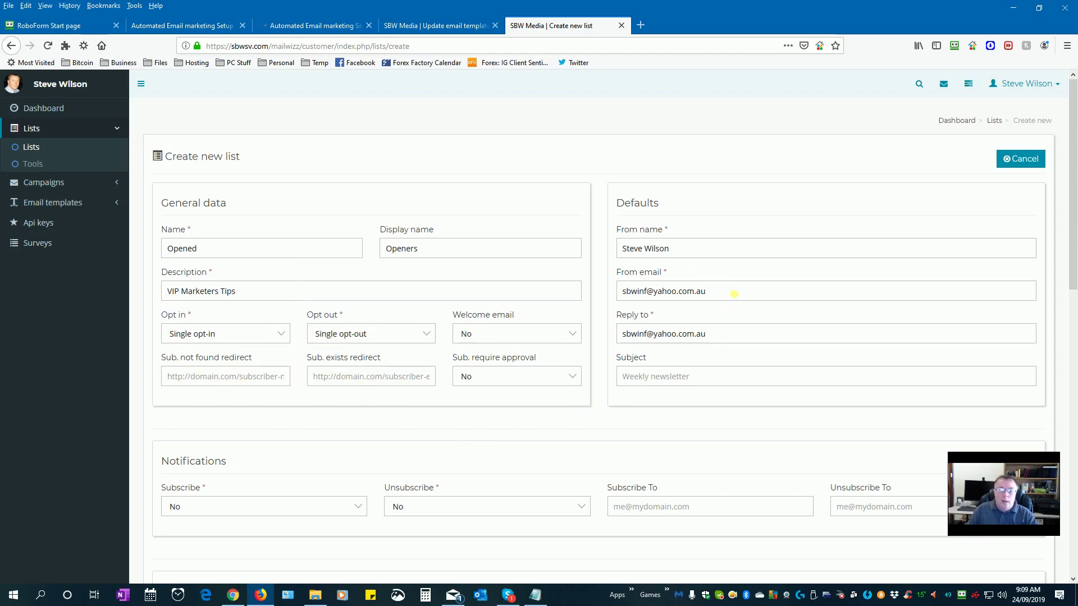
{"action": "left_click_drag", "start_coordinate": [733, 294], "coordinate": [589, 282]}
Set both From email and Reply to to the company's info address
{"action": "key", "text": "Delete"}
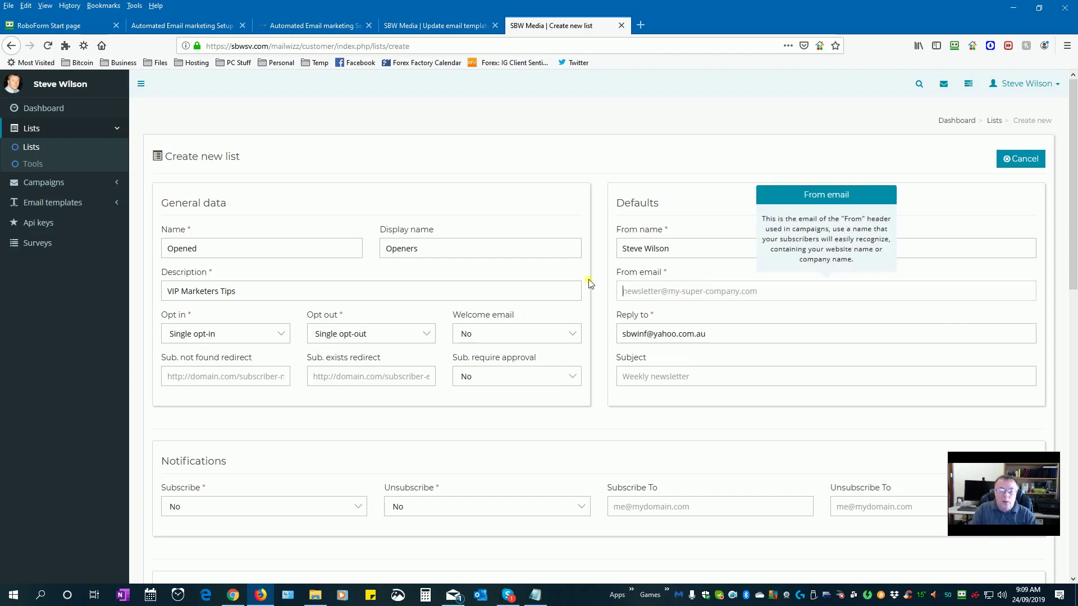
{"action": "type", "text": "info"}
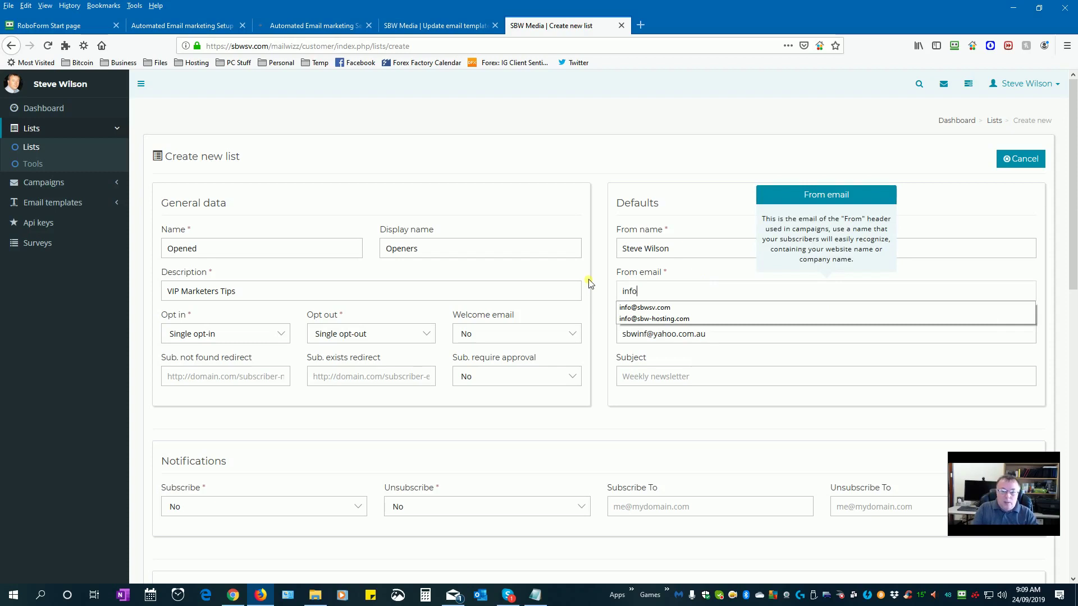
{"action": "key", "text": "Down"}
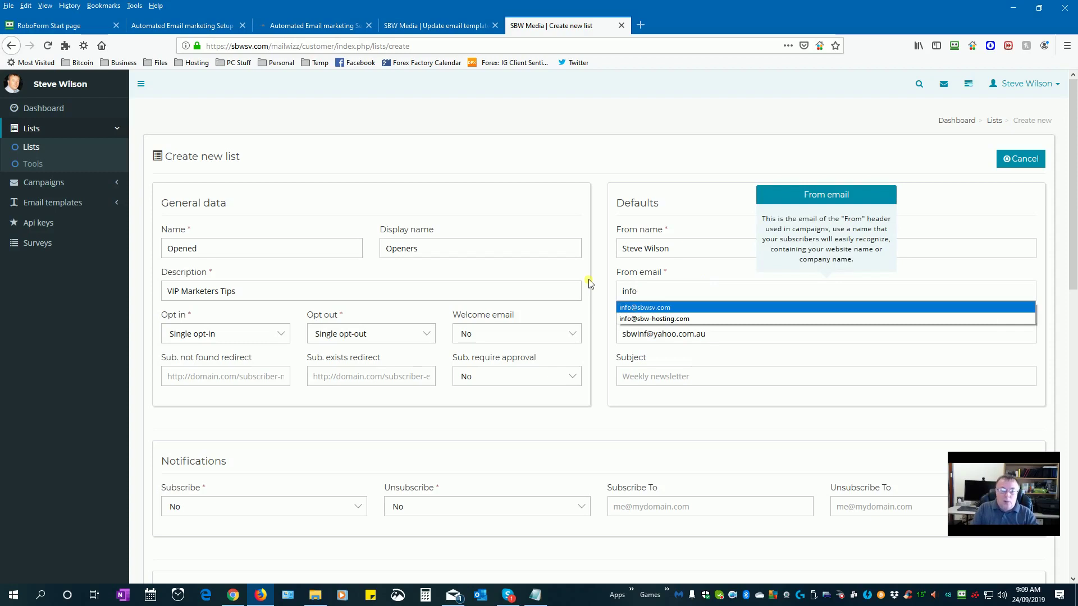
{"action": "key", "text": "Return"}
{"action": "left_click_drag", "start_coordinate": [702, 292], "coordinate": [614, 291]}
{"action": "key", "text": "ctrl+c"}
{"action": "left_click_drag", "start_coordinate": [727, 336], "coordinate": [609, 335]}
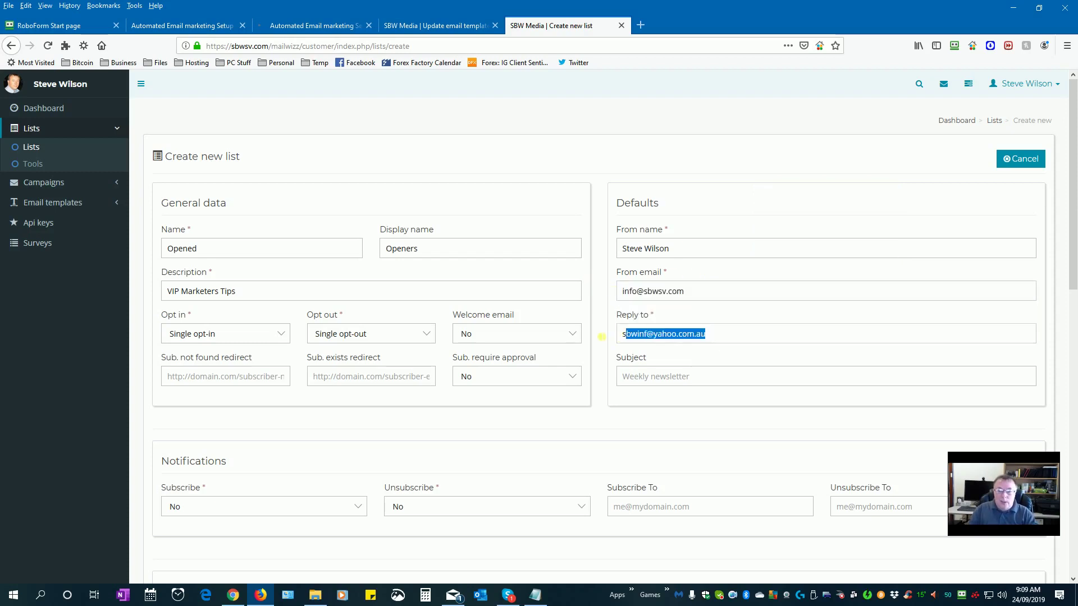
{"action": "key", "text": "ctrl+v"}
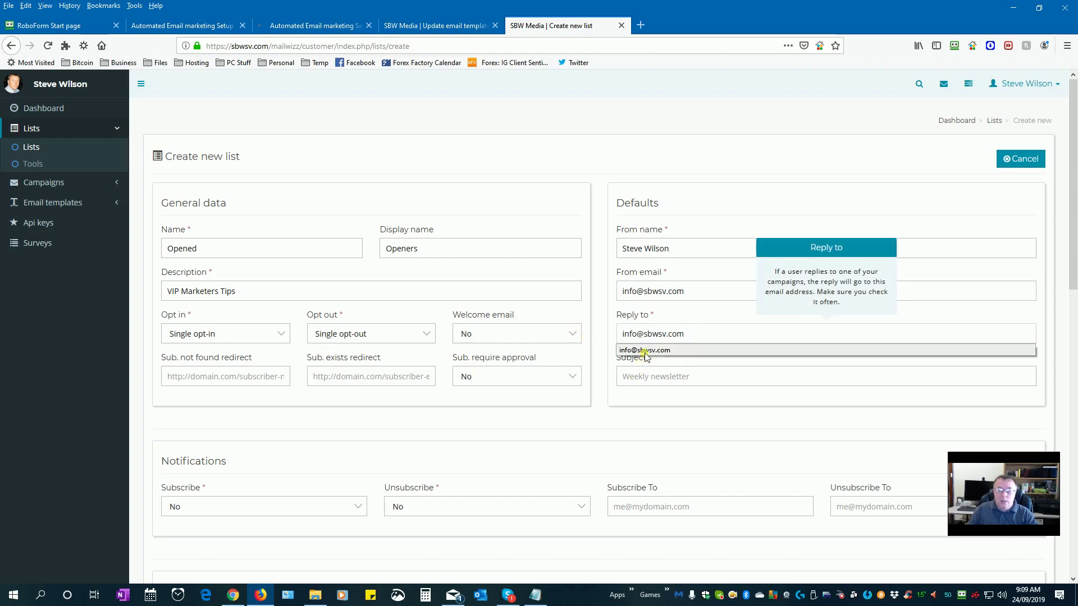
Set the list's default subject to 'Weekly Newsletter'
{"action": "left_click", "coordinate": [645, 374]}
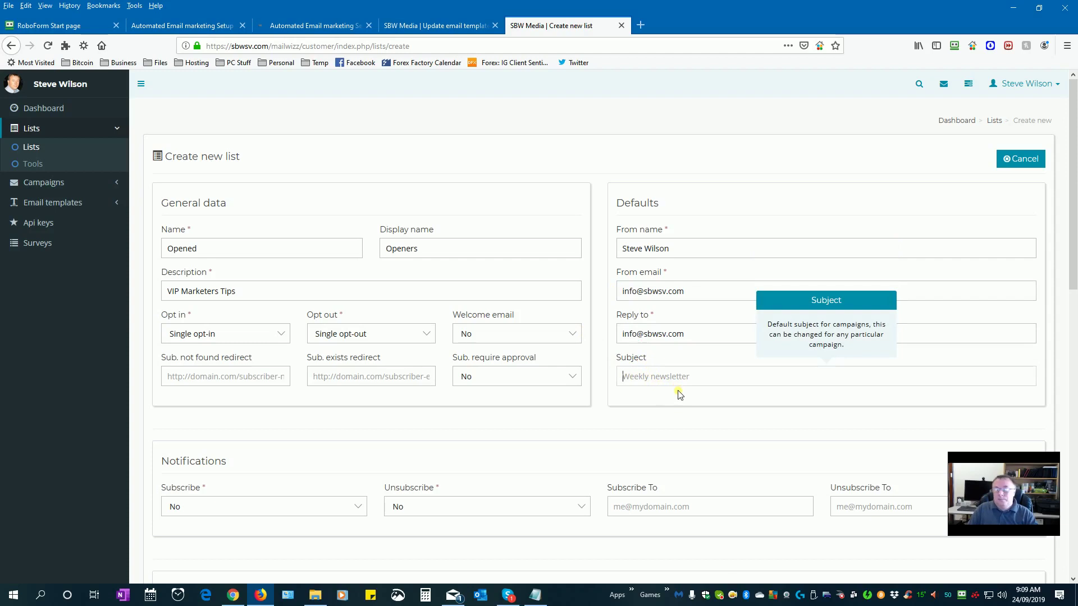
{"action": "type", "text": "Newsla"}
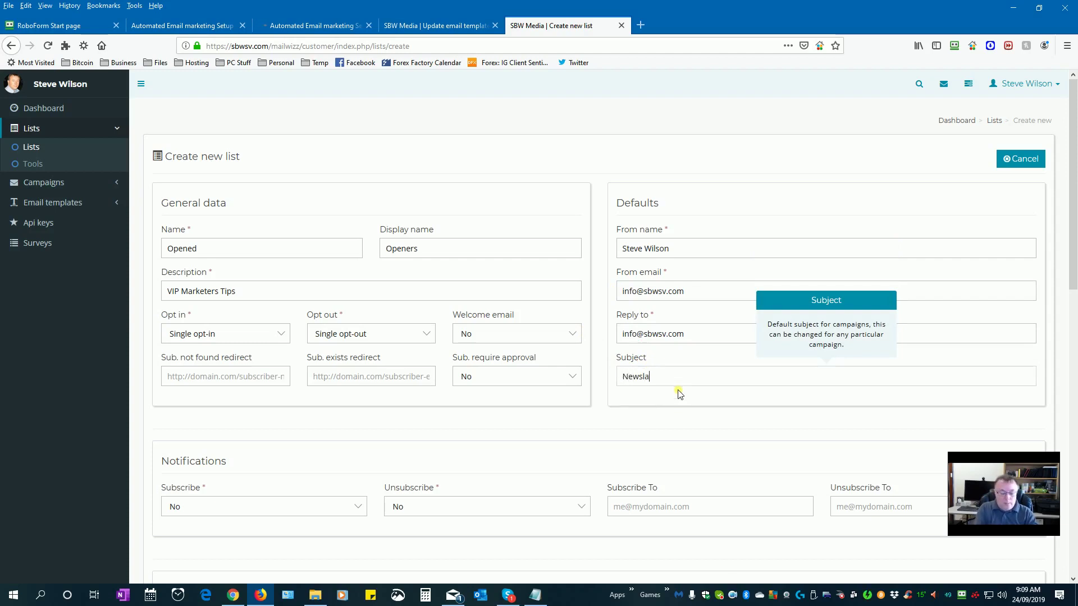
{"action": "key", "text": "BackSpace"}
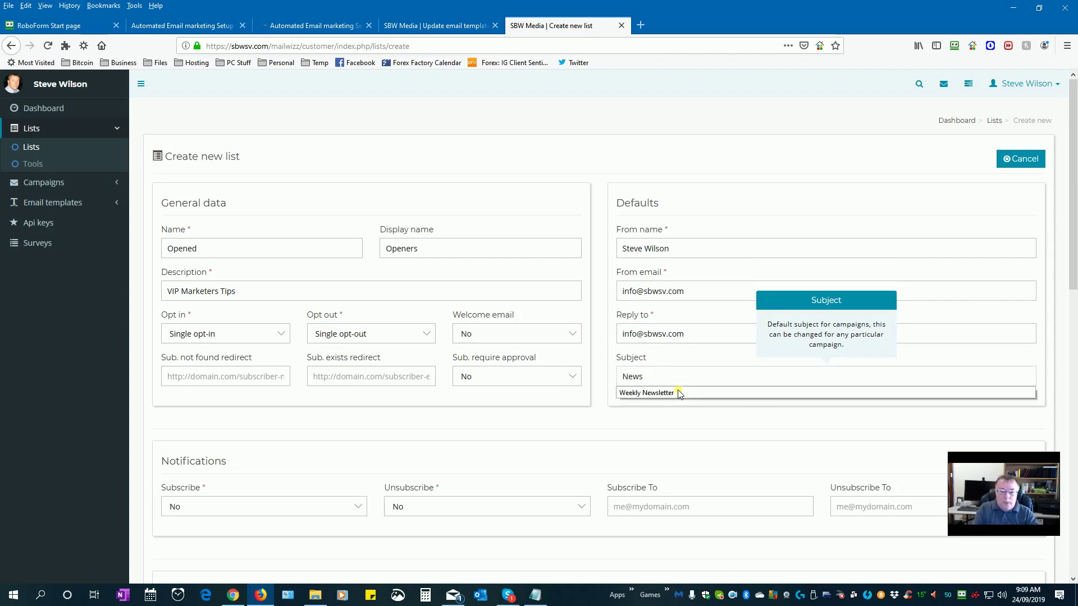
{"action": "left_click", "coordinate": [678, 393]}
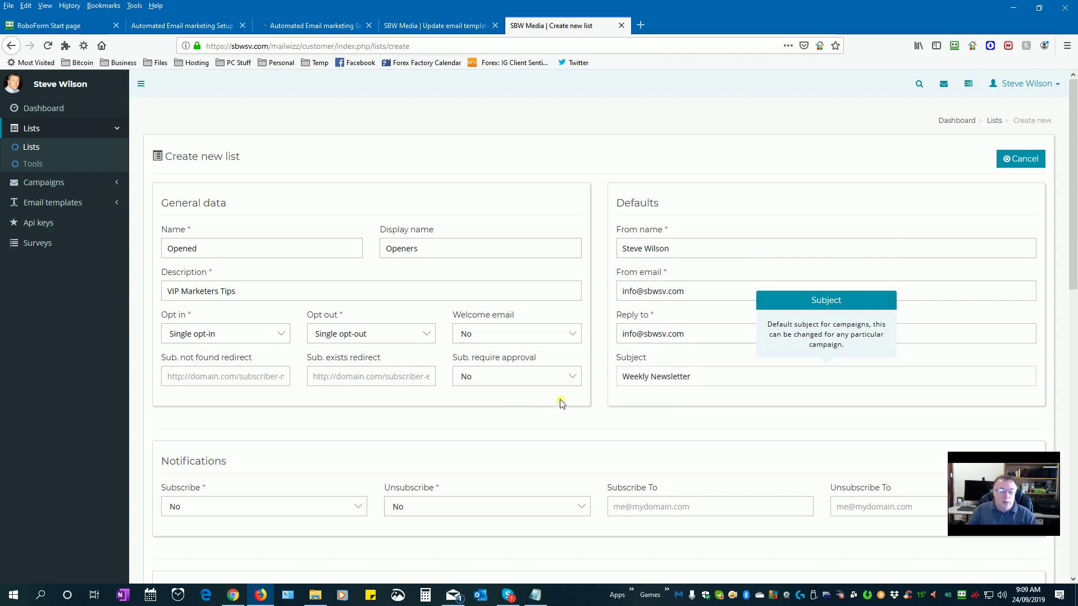
{"action": "scroll", "coordinate": [558, 402], "scroll_direction": "down", "scroll_amount": 3}
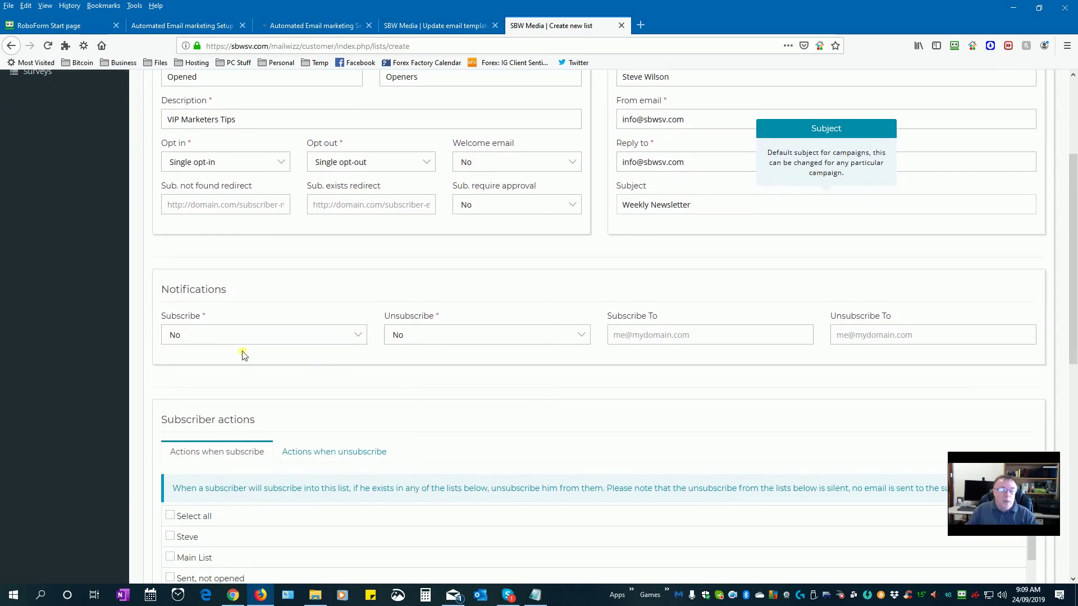
{"action": "left_click", "coordinate": [403, 337]}
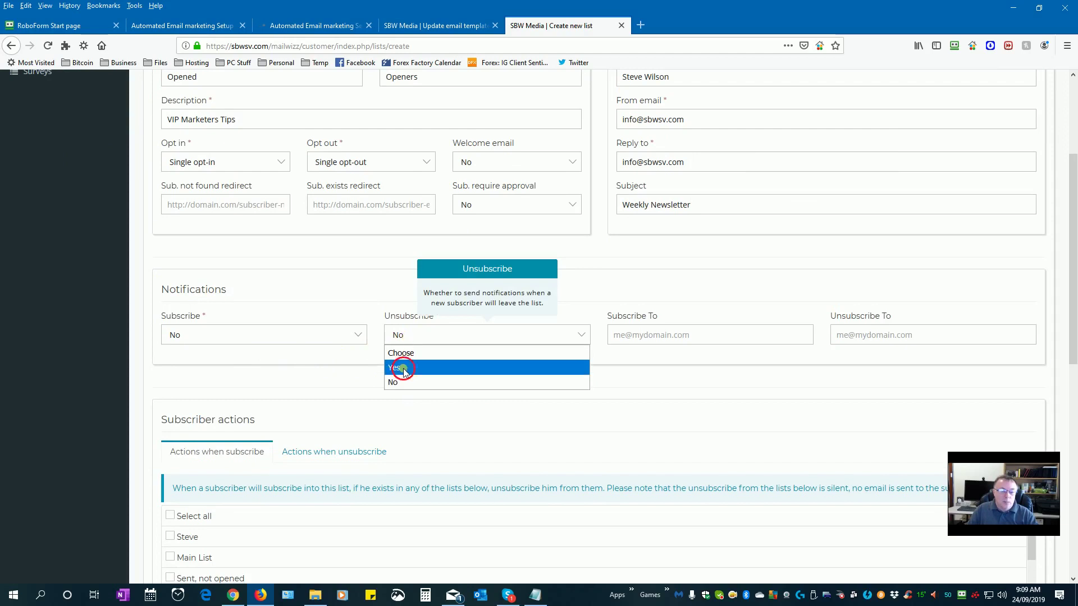
{"action": "left_click", "coordinate": [403, 359]}
{"action": "left_click", "coordinate": [867, 339]}
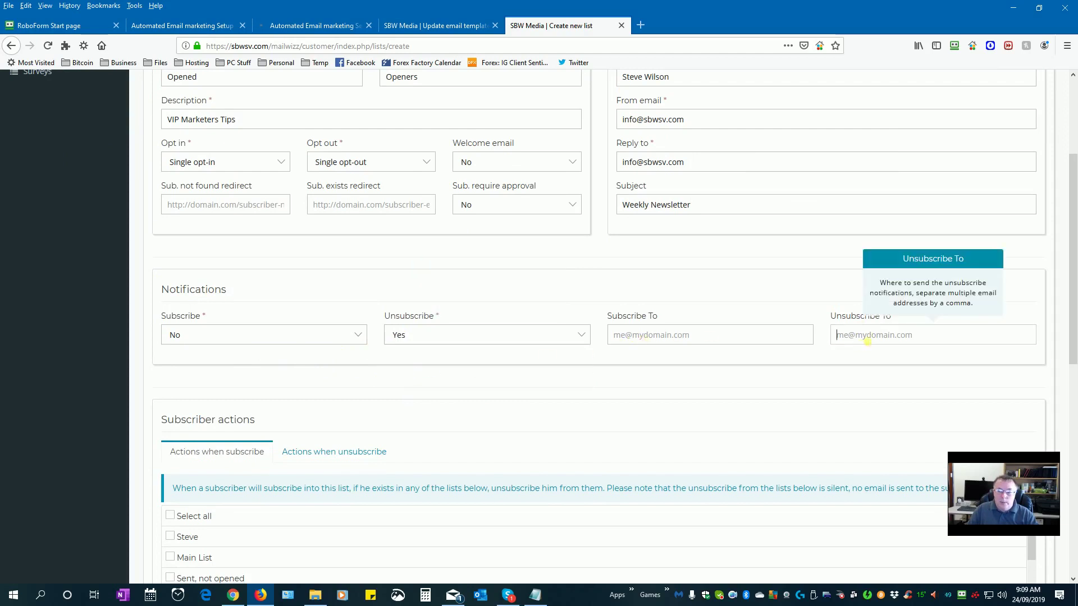
{"action": "left_click", "coordinate": [864, 341]}
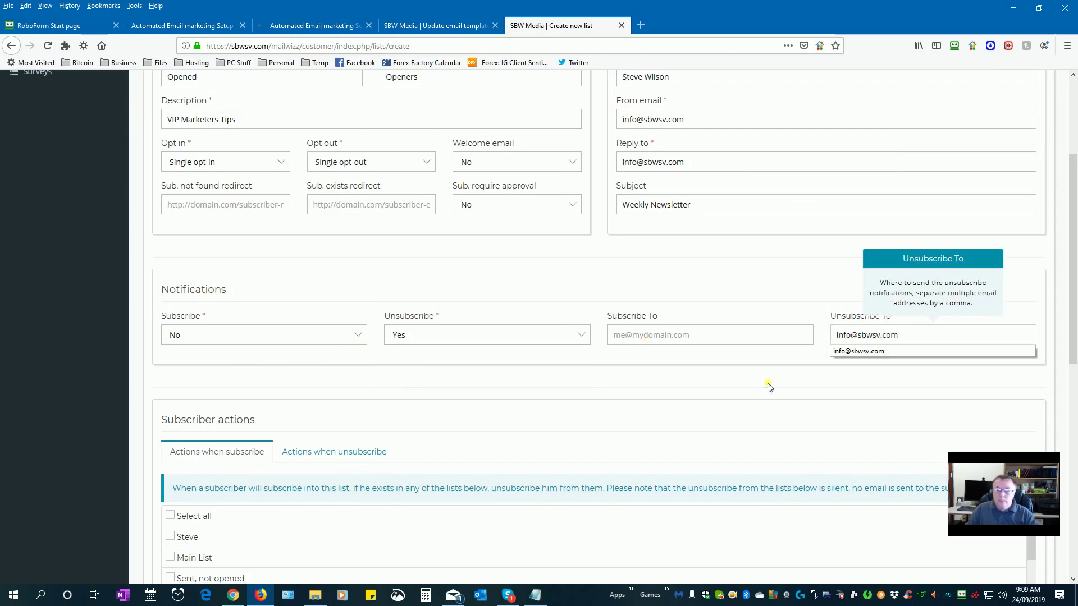
{"action": "left_click", "coordinate": [838, 352]}
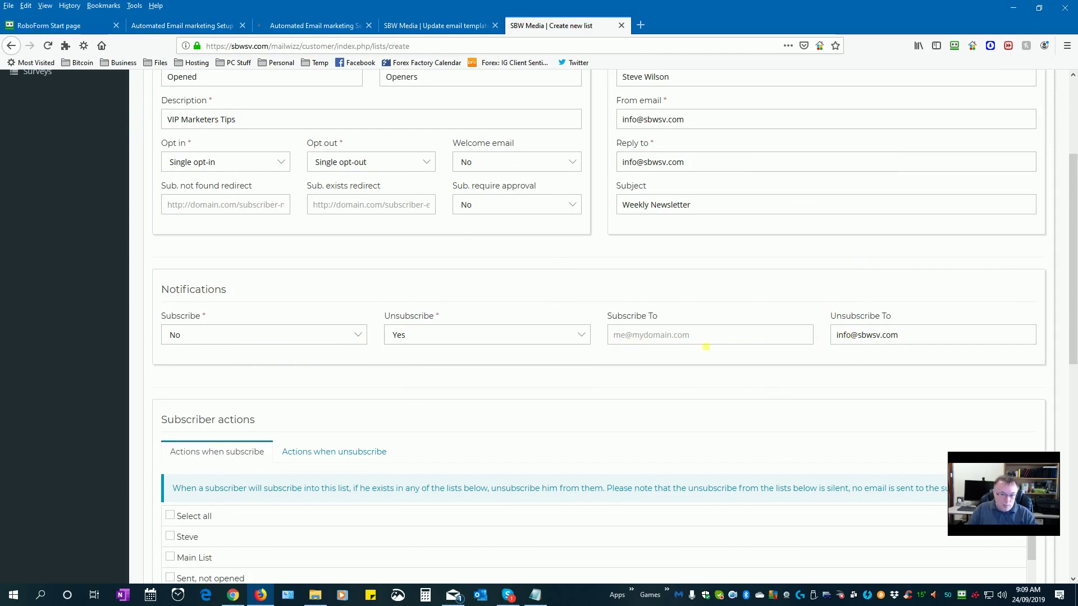
{"action": "left_click", "coordinate": [657, 340]}
{"action": "key", "text": "Down"}
{"action": "left_click", "coordinate": [645, 402]}
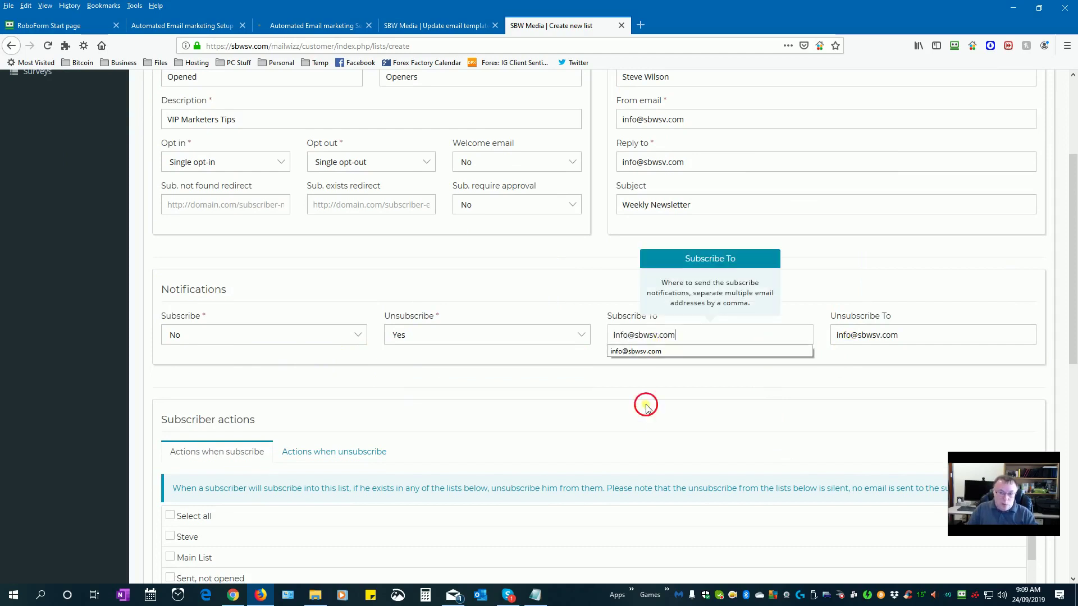
{"action": "left_click", "coordinate": [308, 340]}
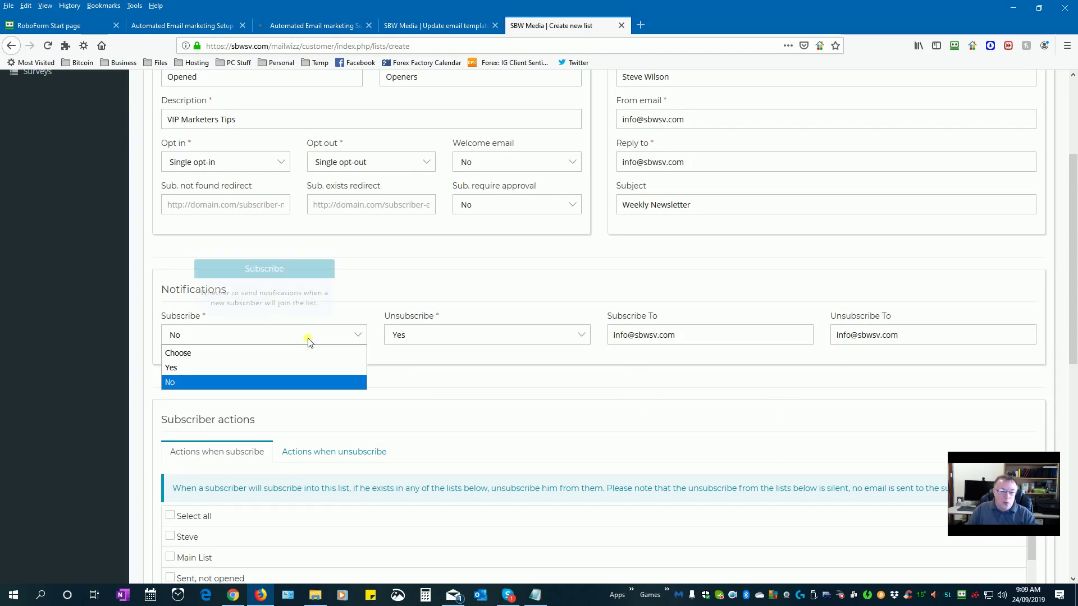
{"action": "left_click", "coordinate": [308, 339]}
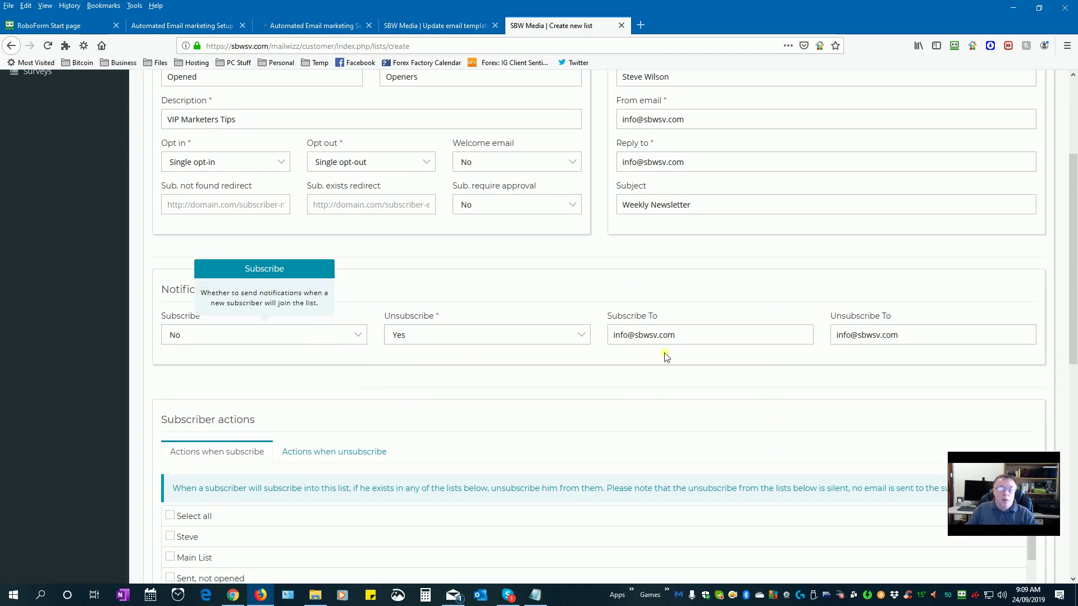
{"action": "left_click_drag", "start_coordinate": [689, 338], "coordinate": [534, 324]}
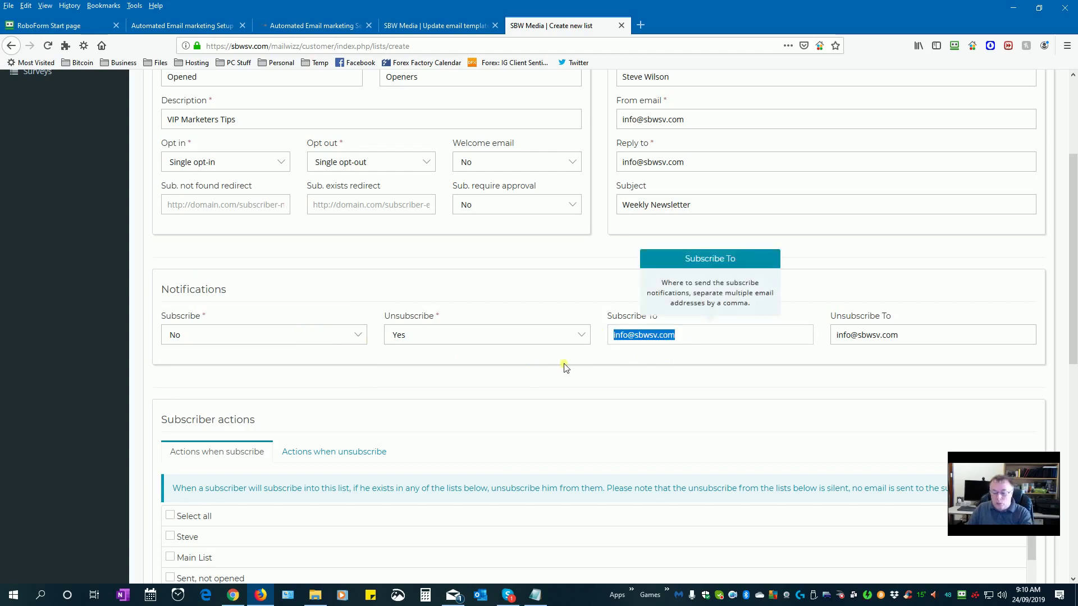
{"action": "key", "text": "Delete"}
{"action": "left_click_drag", "start_coordinate": [919, 336], "coordinate": [746, 337]}
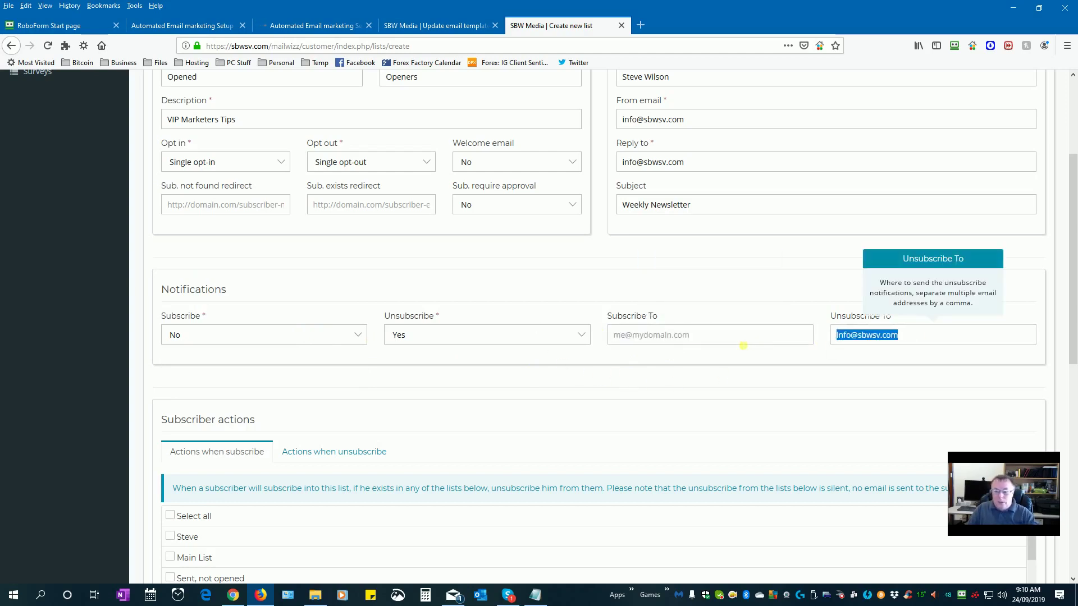
{"action": "key", "text": "Delete"}
{"action": "left_click", "coordinate": [460, 334]}
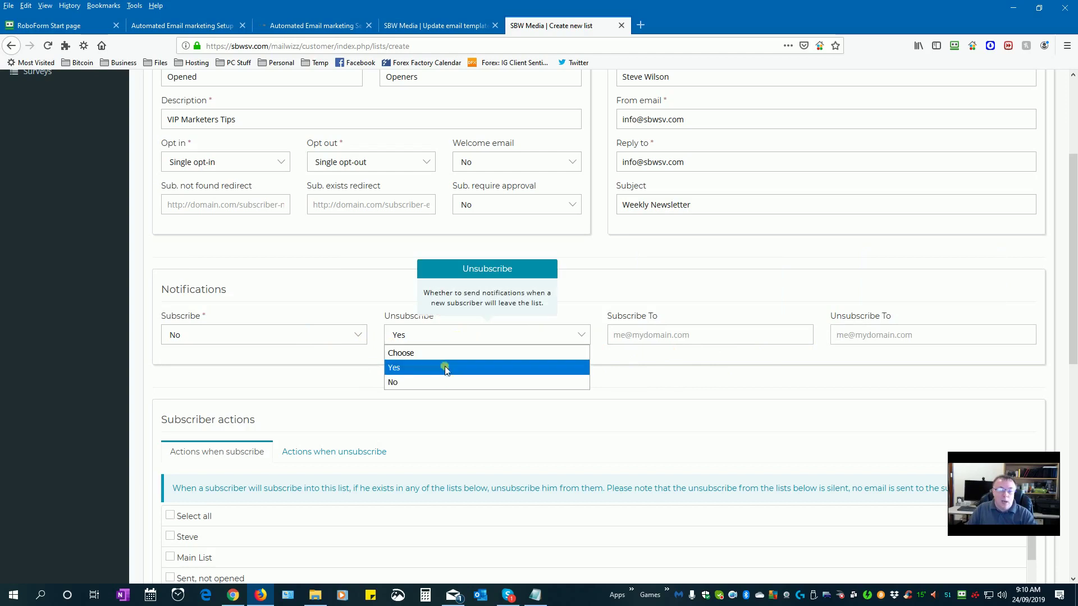
{"action": "left_click", "coordinate": [447, 380]}
Tick Main List and 'Sent, not opened' under Actions when subscribe, leaving Steve unticked
{"action": "scroll", "coordinate": [521, 404], "scroll_direction": "down", "scroll_amount": 3}
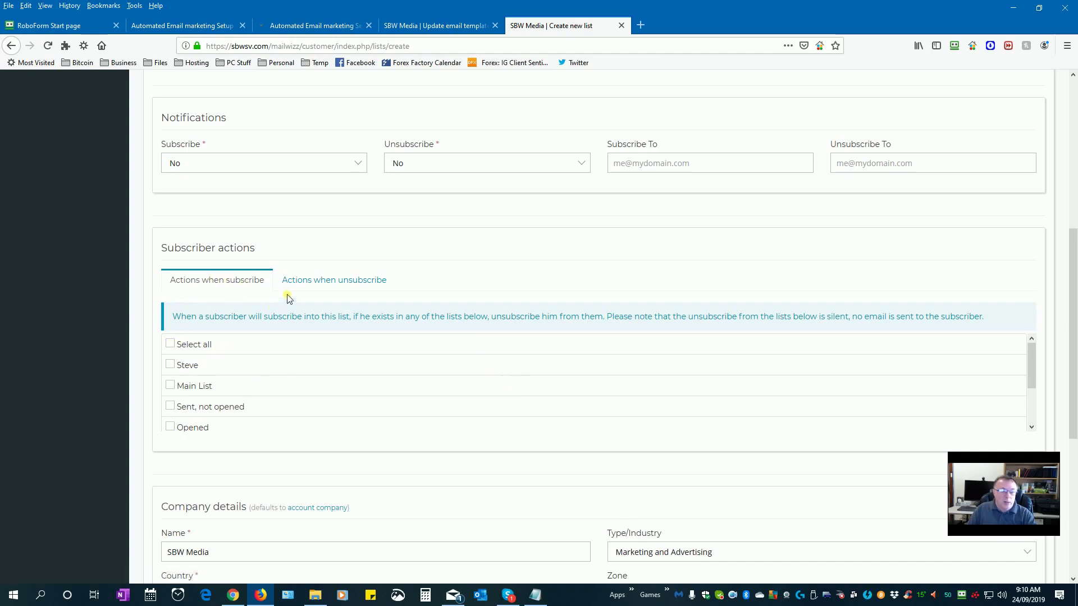
{"action": "left_click", "coordinate": [170, 406]}
{"action": "left_click", "coordinate": [170, 386]}
{"action": "left_click", "coordinate": [170, 366]}
{"action": "left_click", "coordinate": [170, 366]}
{"action": "right_click", "coordinate": [214, 385]}
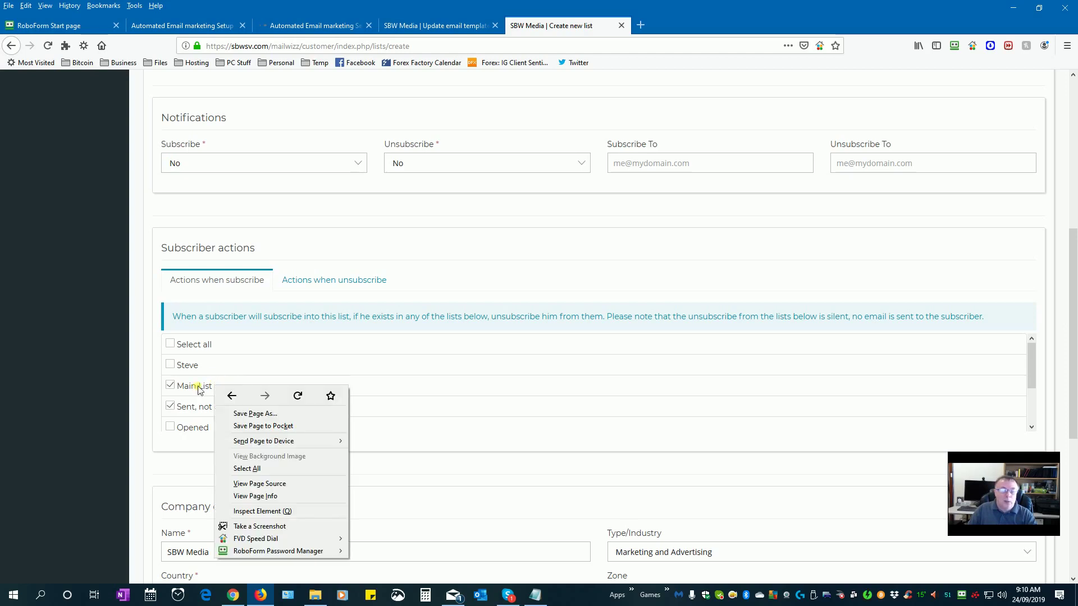
{"action": "left_click", "coordinate": [391, 390]}
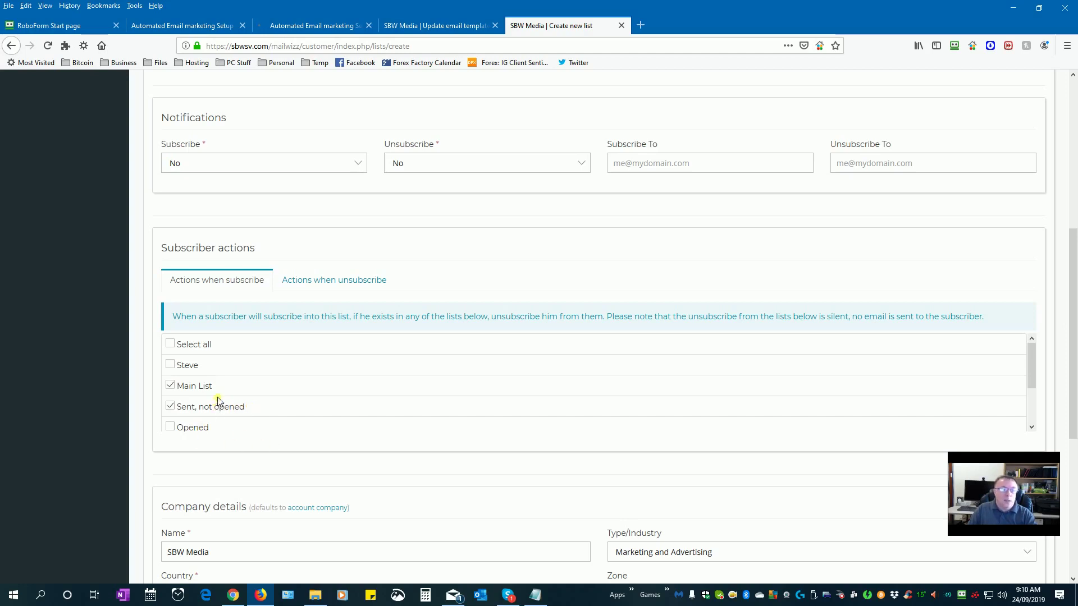
{"action": "scroll", "coordinate": [295, 369], "scroll_direction": "up", "scroll_amount": 5}
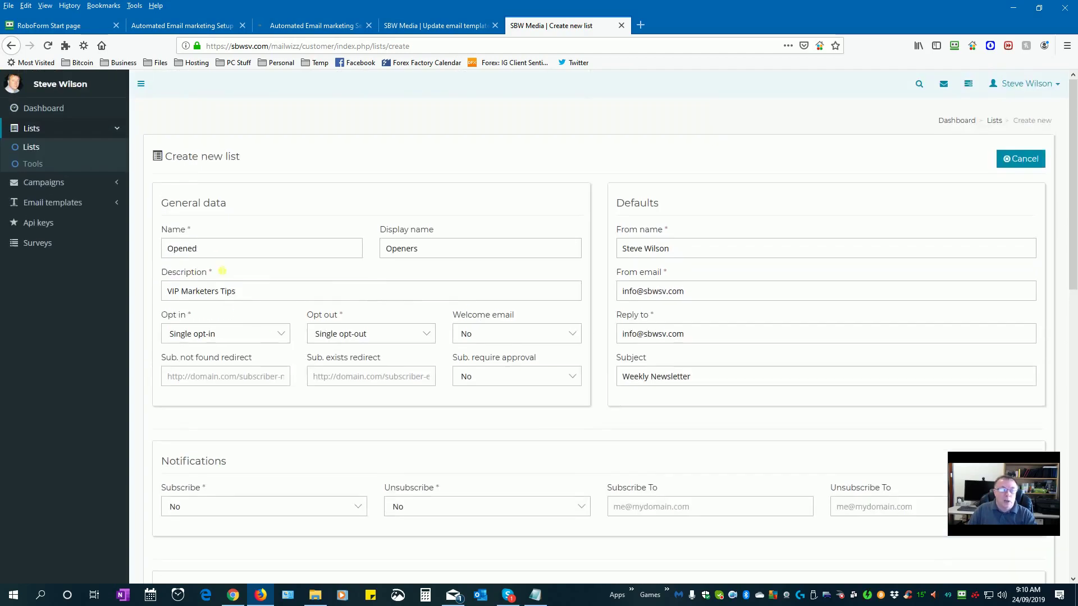
{"action": "scroll", "coordinate": [337, 478], "scroll_direction": "down", "scroll_amount": 1}
{"action": "scroll", "coordinate": [337, 478], "scroll_direction": "down", "scroll_amount": 6}
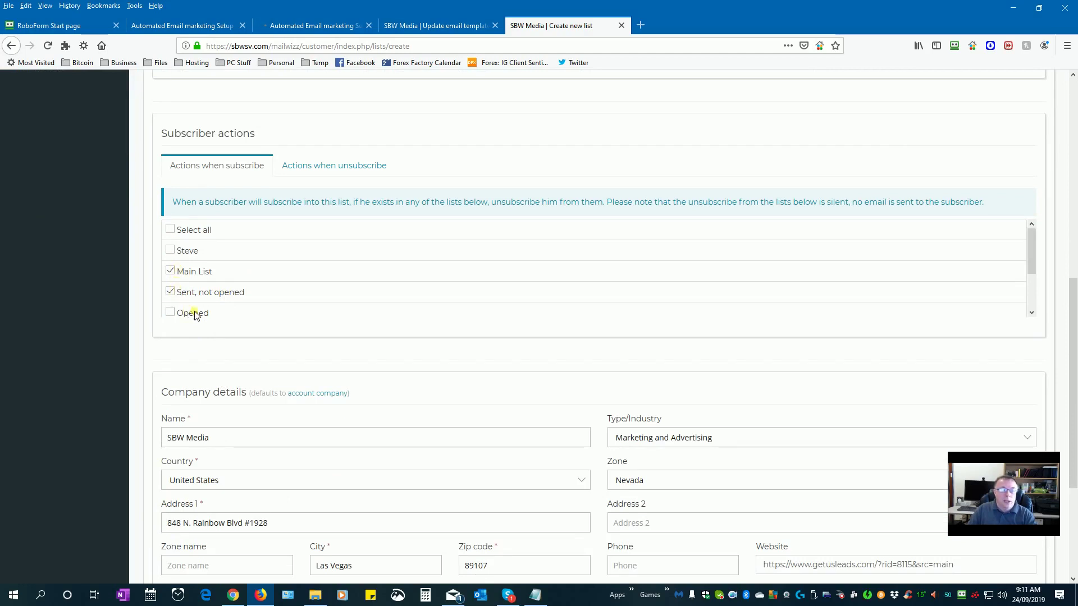
{"action": "scroll", "coordinate": [325, 328], "scroll_direction": "down", "scroll_amount": 3}
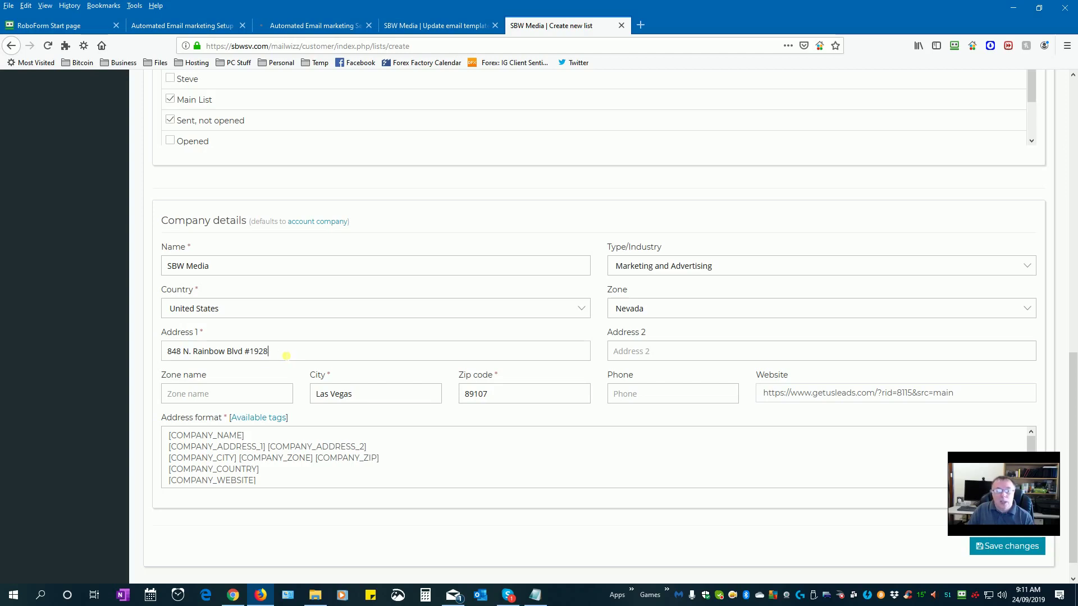
{"action": "triple_click", "coordinate": [286, 356]}
{"action": "left_click", "coordinate": [278, 353]}
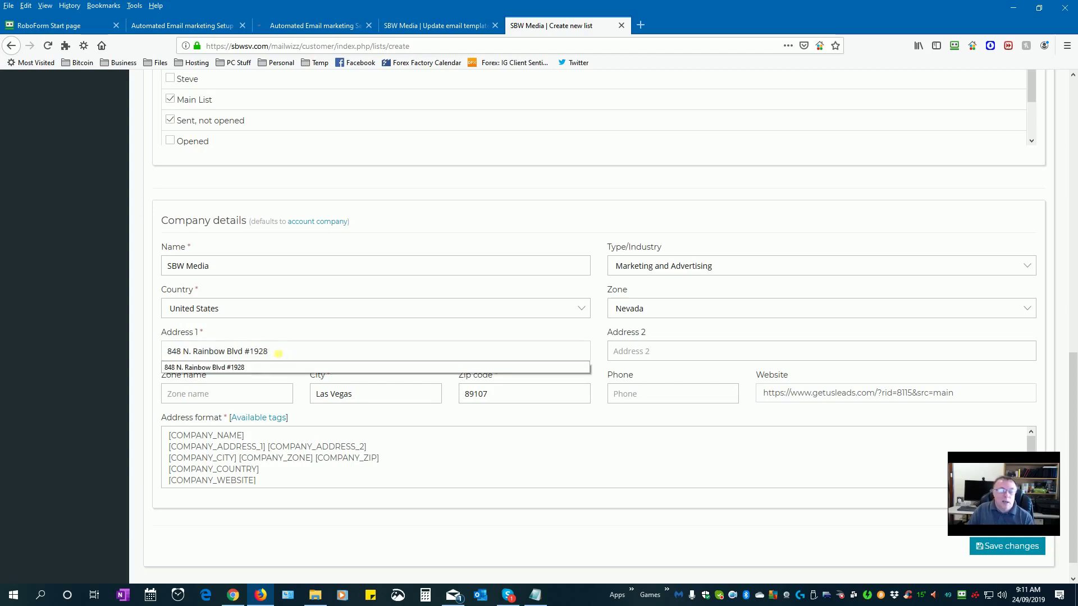
{"action": "left_click", "coordinate": [290, 336]}
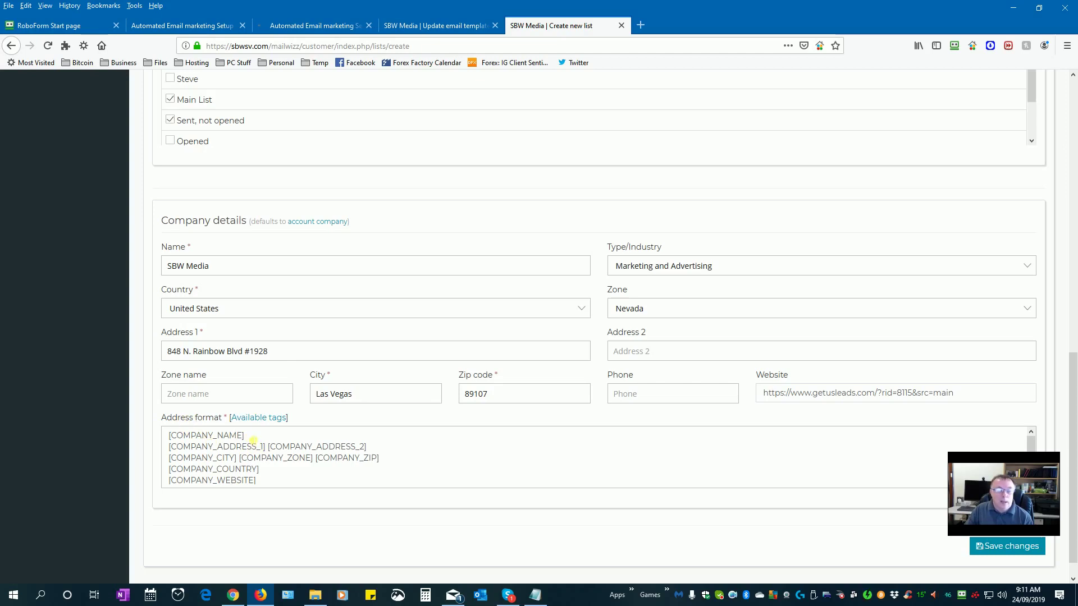
{"action": "scroll", "coordinate": [281, 469], "scroll_direction": "down", "scroll_amount": 1}
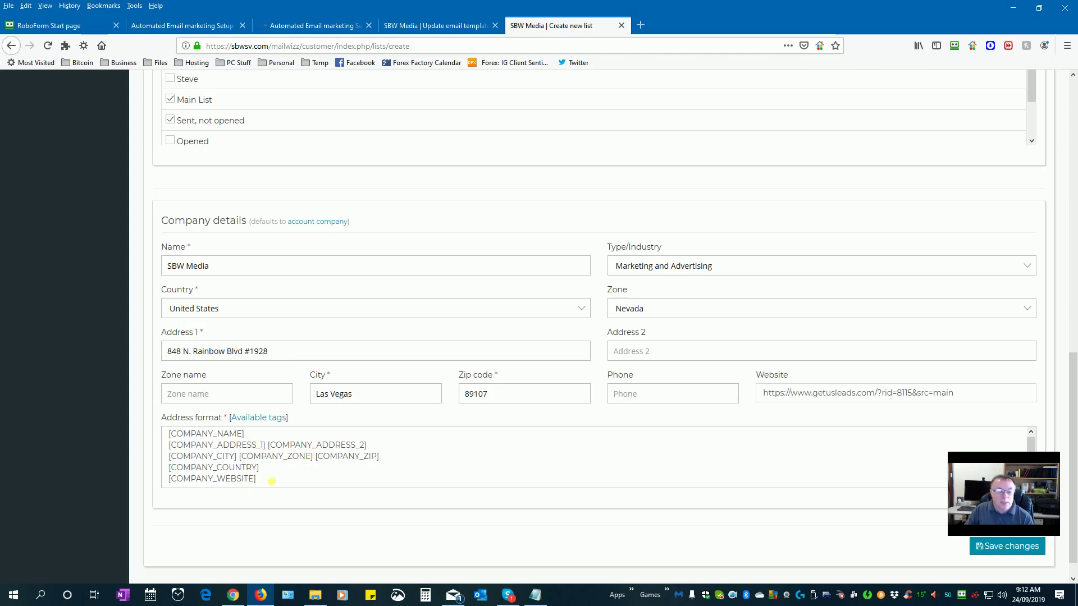
{"action": "left_click_drag", "start_coordinate": [269, 480], "coordinate": [147, 438]}
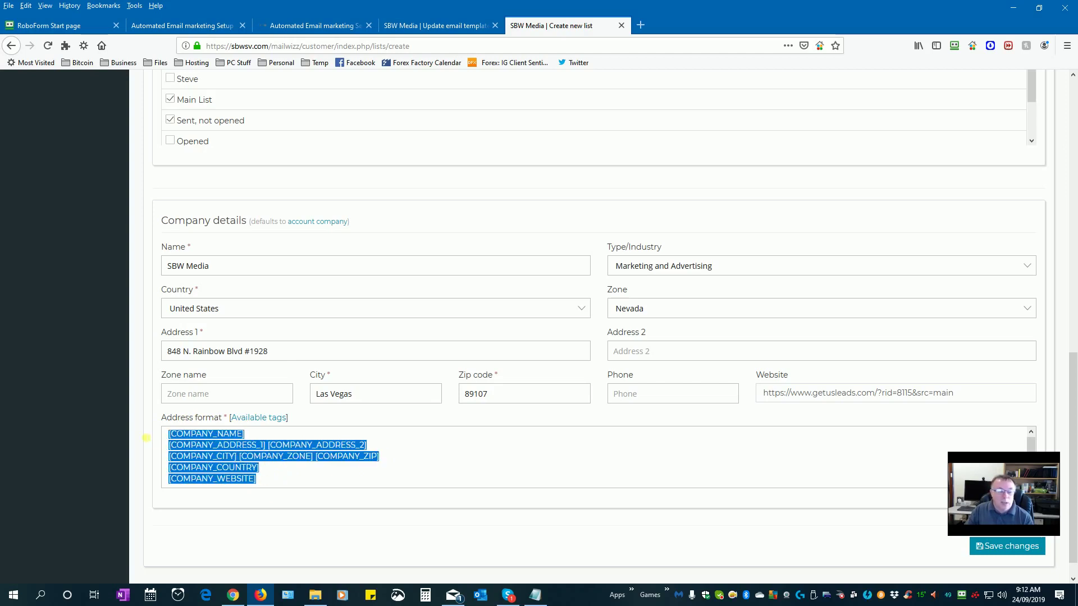
{"action": "left_click", "coordinate": [279, 456]}
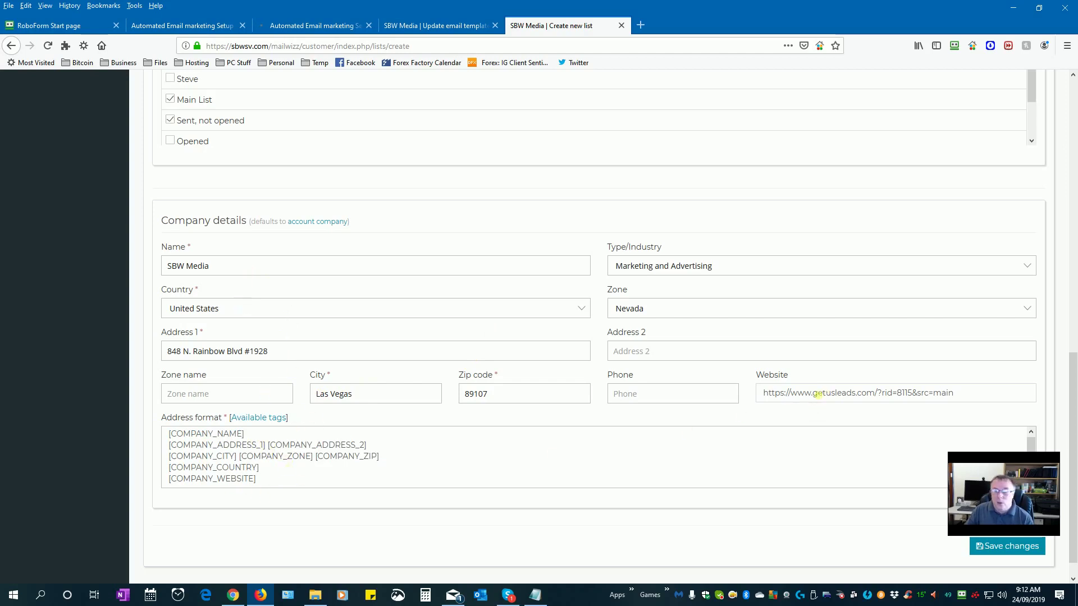
{"action": "left_click_drag", "start_coordinate": [970, 395], "coordinate": [779, 398]}
{"action": "left_click", "coordinate": [779, 396]}
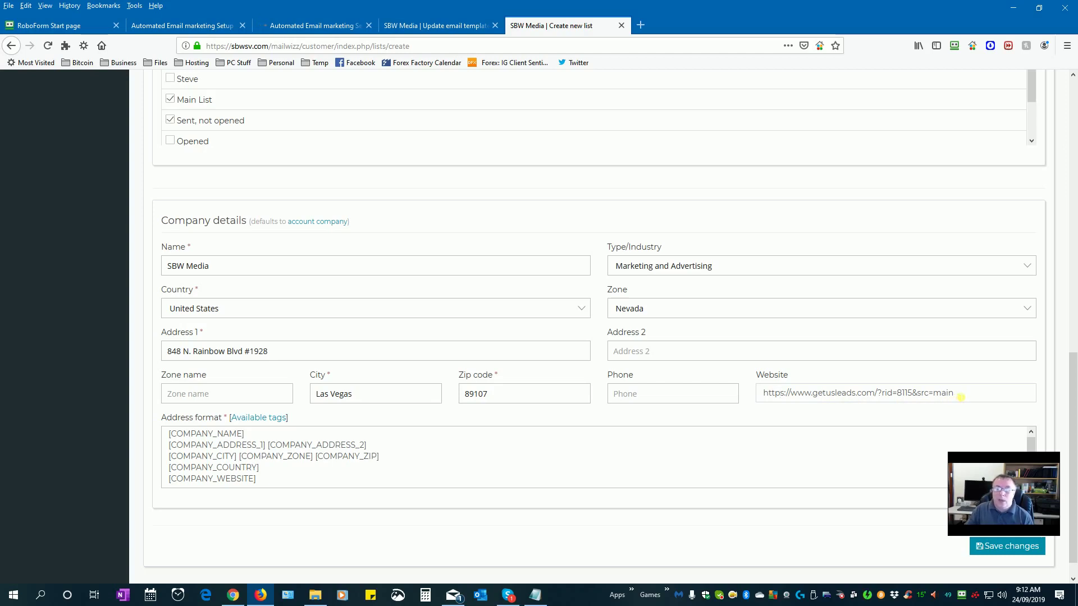
{"action": "left_click_drag", "start_coordinate": [945, 395], "coordinate": [759, 394]}
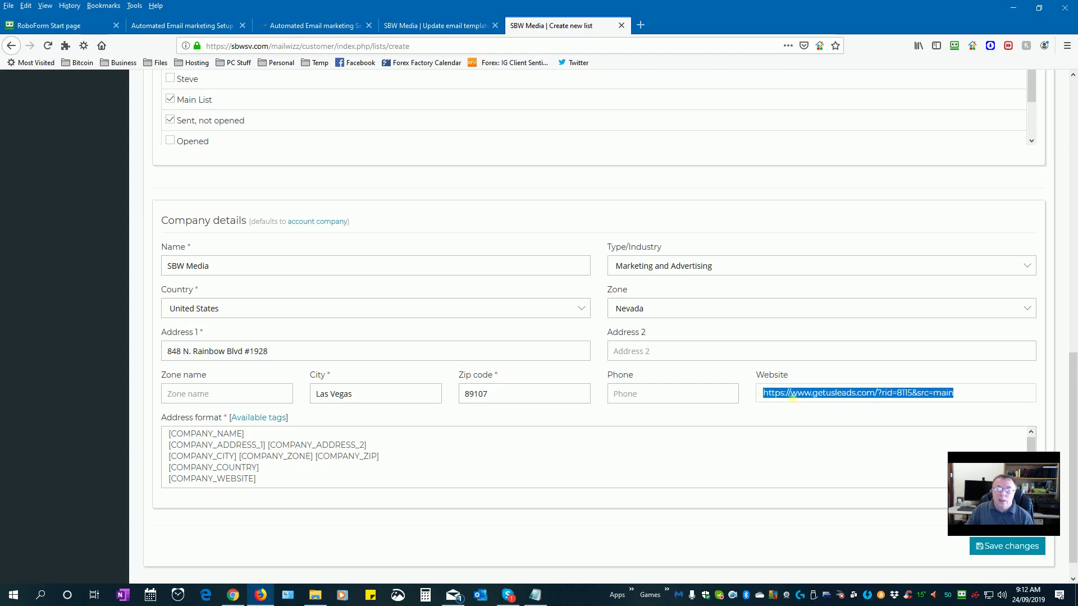
{"action": "left_click", "coordinate": [837, 406]}
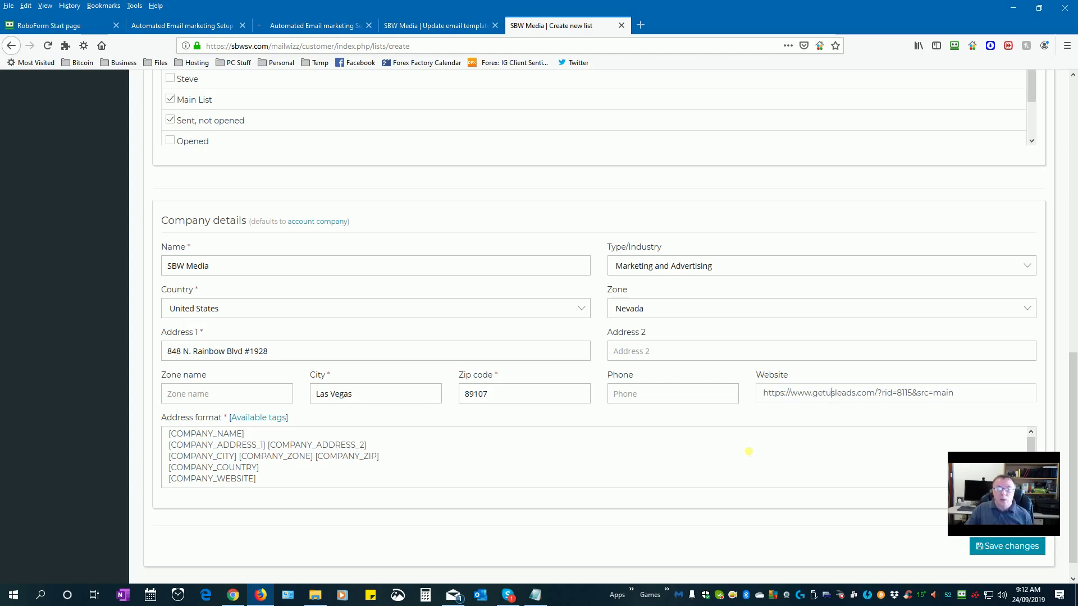
{"action": "scroll", "coordinate": [749, 452], "scroll_direction": "down", "scroll_amount": 1}
Cancel the new Opened list form and switch back to the Plain template editor
{"action": "scroll", "coordinate": [749, 451], "scroll_direction": "up", "scroll_amount": 8}
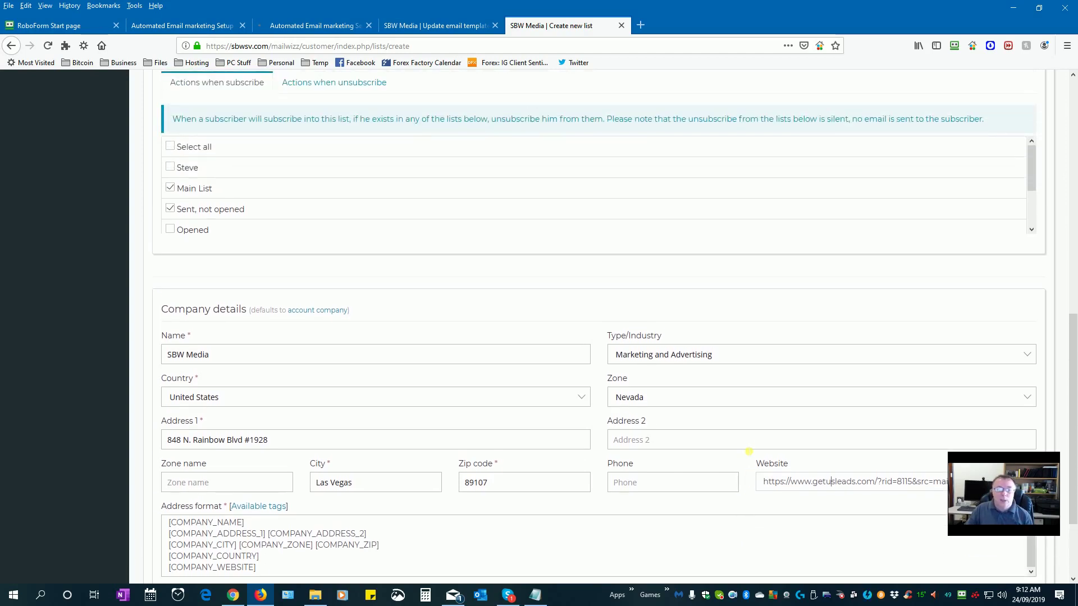
{"action": "scroll", "coordinate": [760, 404], "scroll_direction": "up", "scroll_amount": 1}
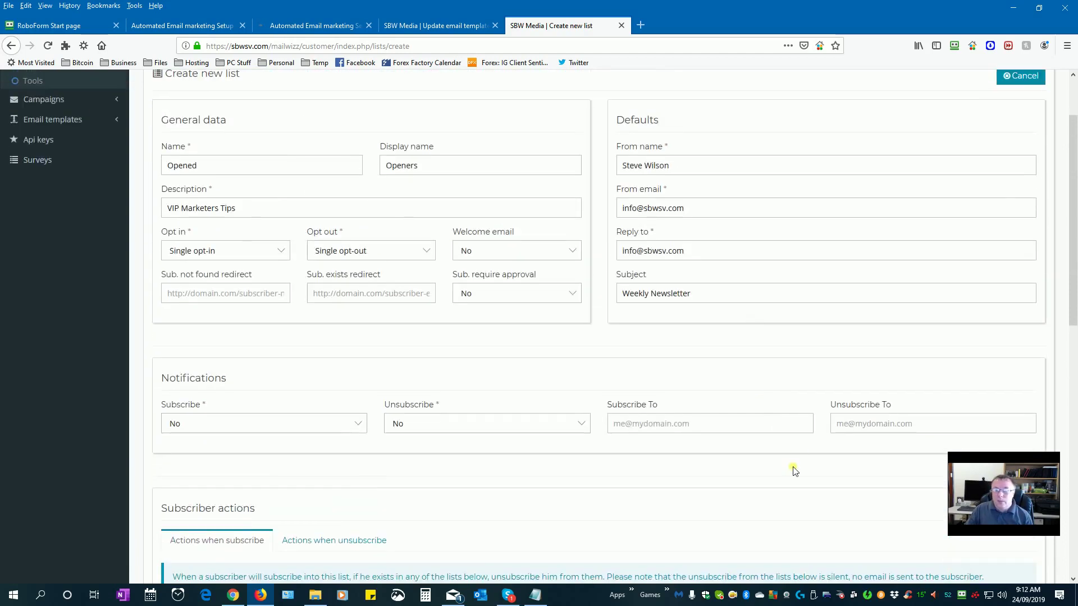
{"action": "scroll", "coordinate": [792, 469], "scroll_direction": "up", "scroll_amount": 1}
{"action": "left_click", "coordinate": [1029, 161]}
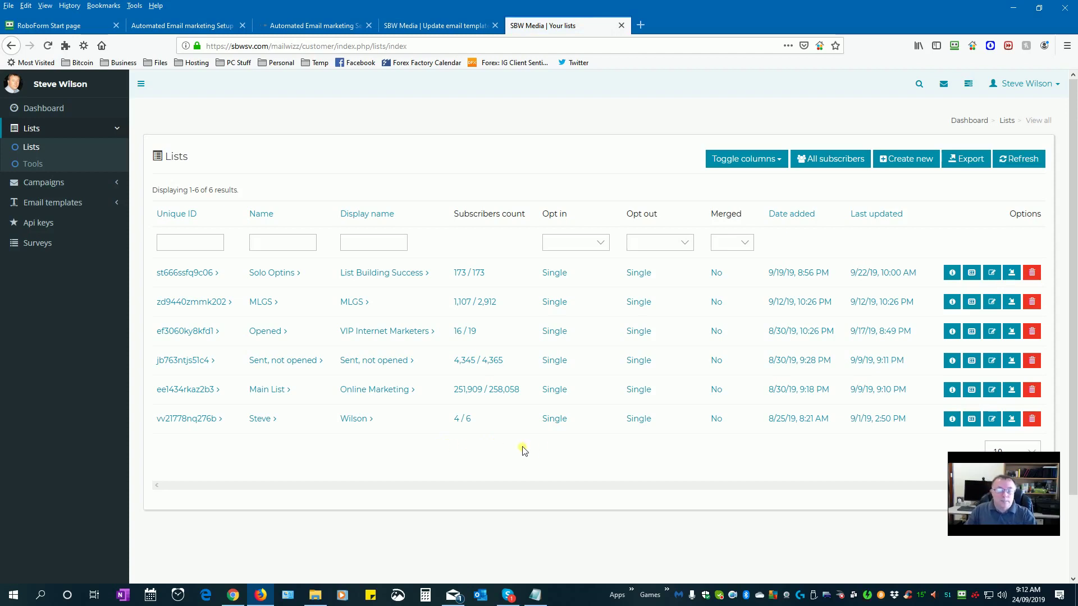
{"action": "left_click", "coordinate": [430, 26]}
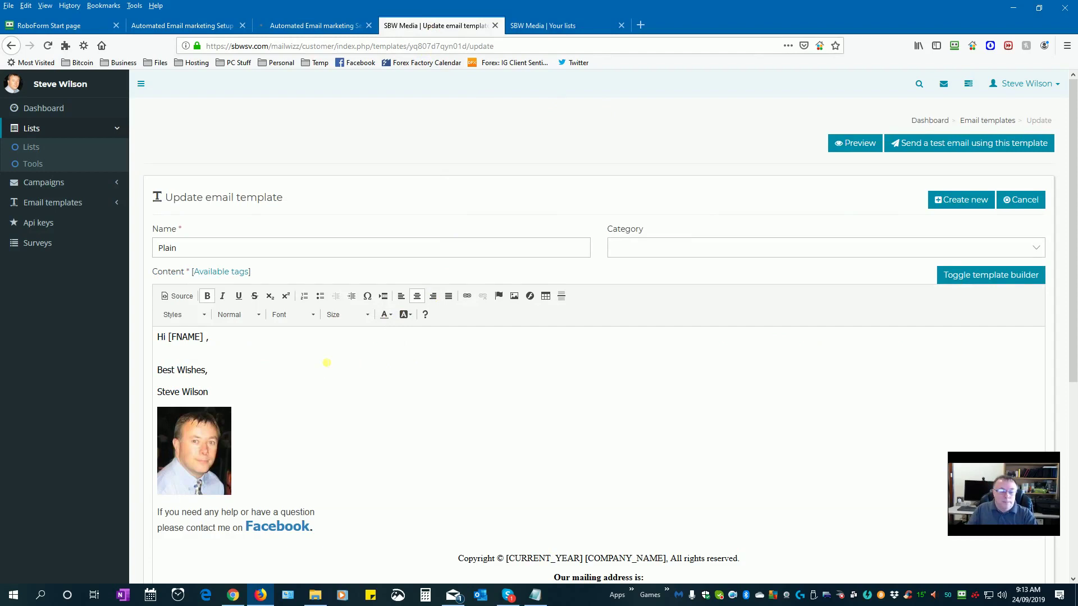
{"action": "scroll", "coordinate": [457, 405], "scroll_direction": "down", "scroll_amount": 2}
{"action": "left_click_drag", "start_coordinate": [463, 445], "coordinate": [731, 521]}
{"action": "left_click", "coordinate": [732, 520]}
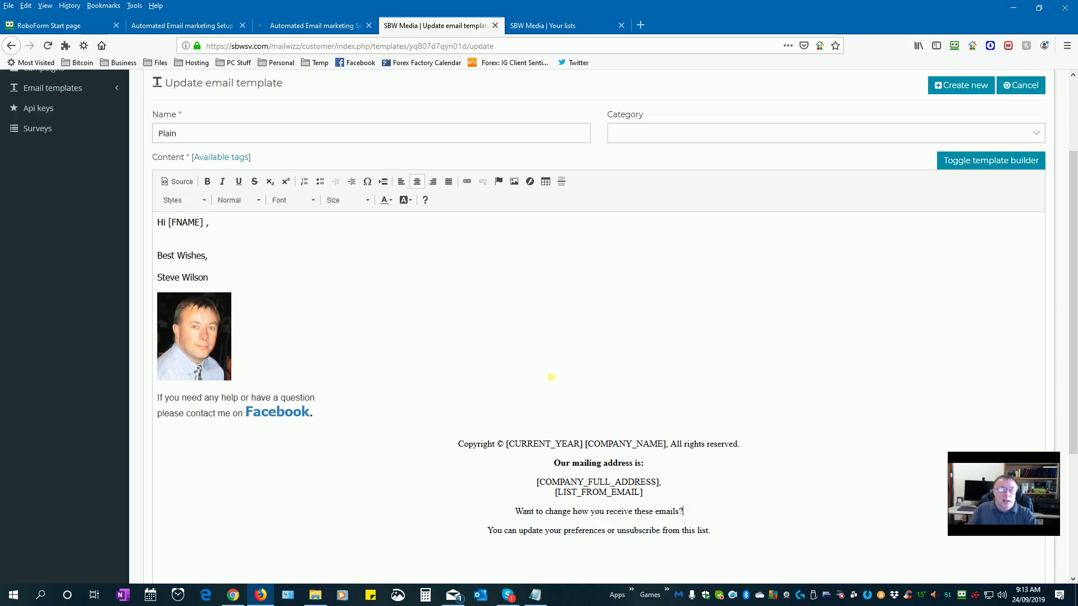
{"action": "left_click", "coordinate": [247, 160]}
{"action": "scroll", "coordinate": [548, 226], "scroll_direction": "down", "scroll_amount": 10}
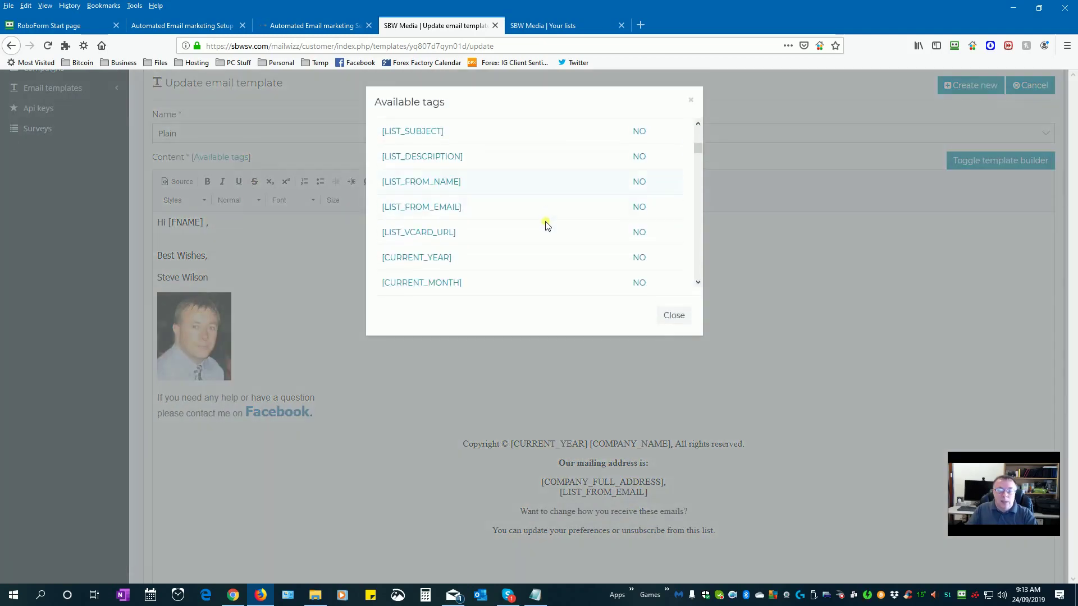
{"action": "scroll", "coordinate": [547, 225], "scroll_direction": "down", "scroll_amount": 4}
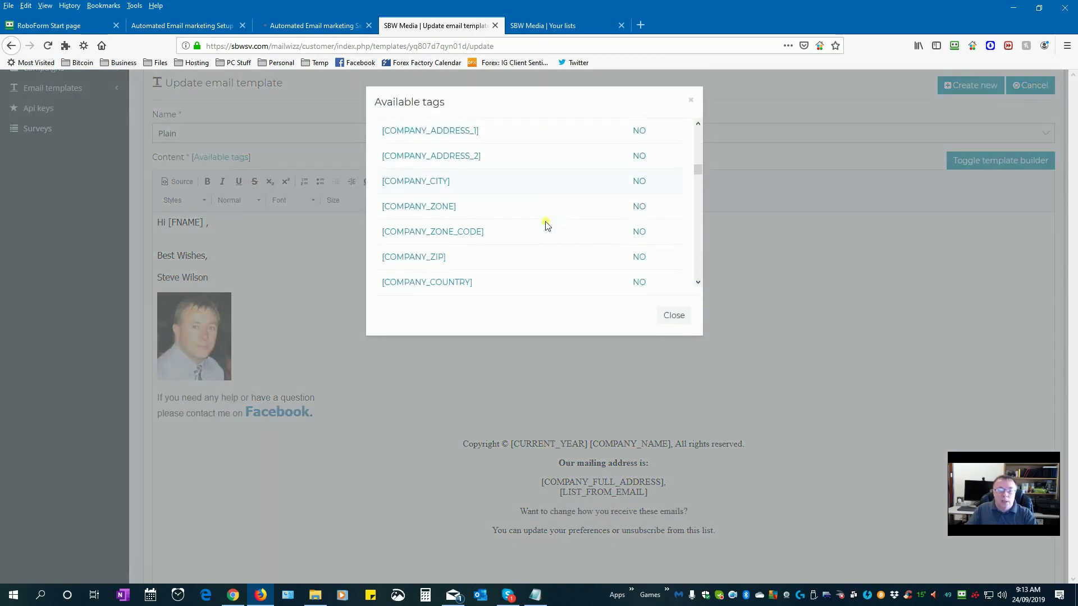
{"action": "scroll", "coordinate": [545, 226], "scroll_direction": "down", "scroll_amount": 7}
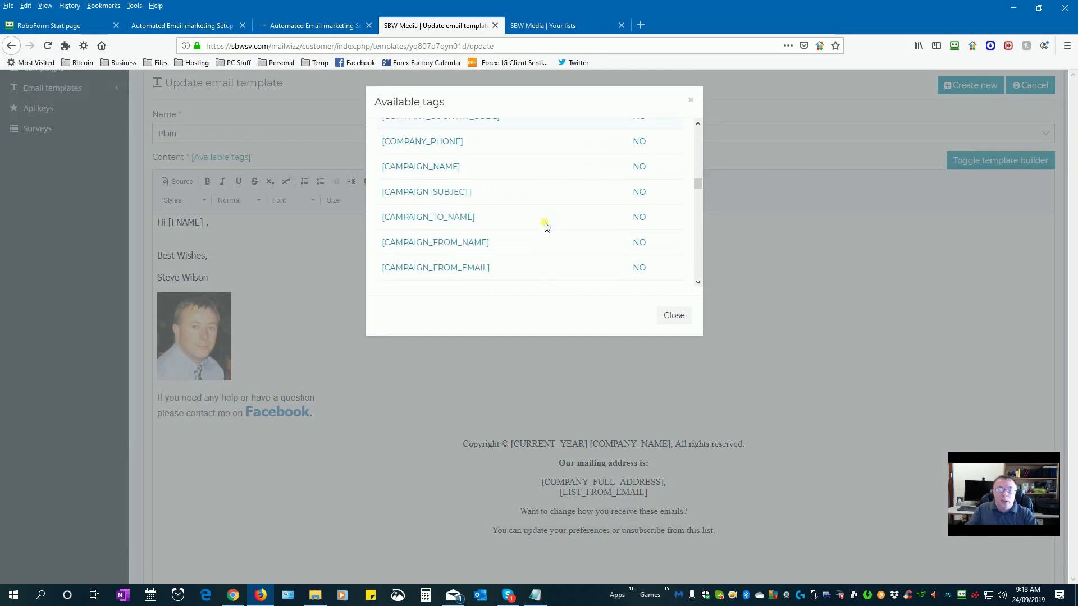
{"action": "left_click", "coordinate": [675, 316]}
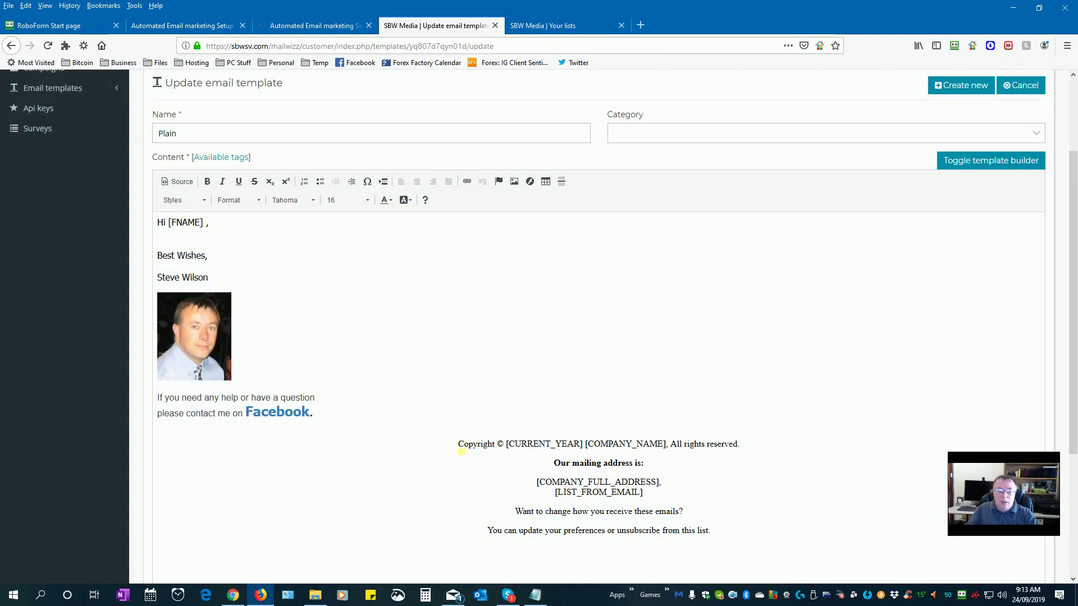
{"action": "left_click_drag", "start_coordinate": [484, 449], "coordinate": [729, 529]}
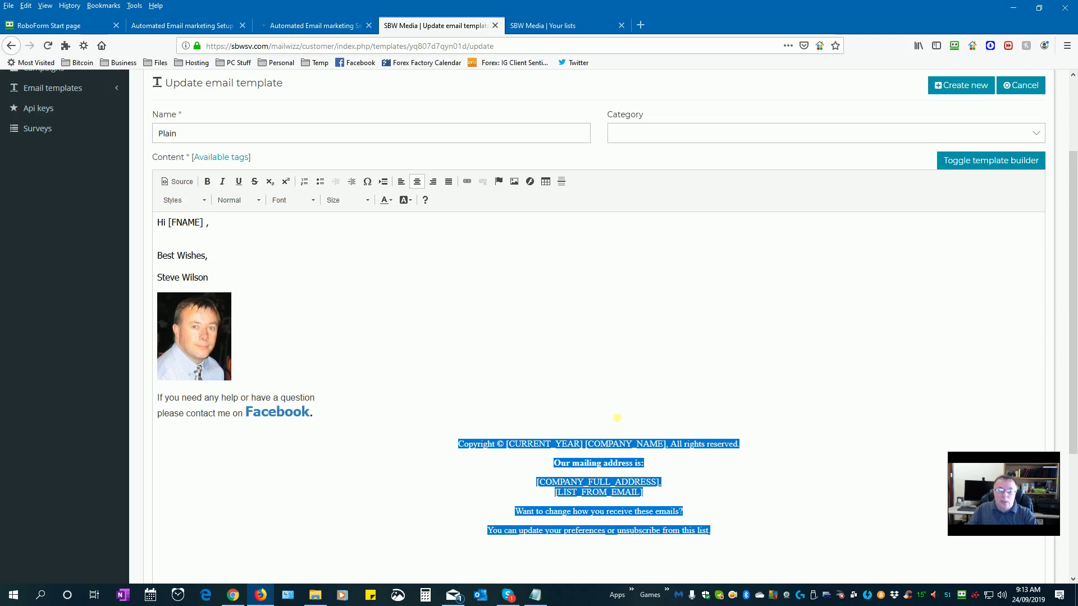
{"action": "left_click", "coordinate": [618, 414]}
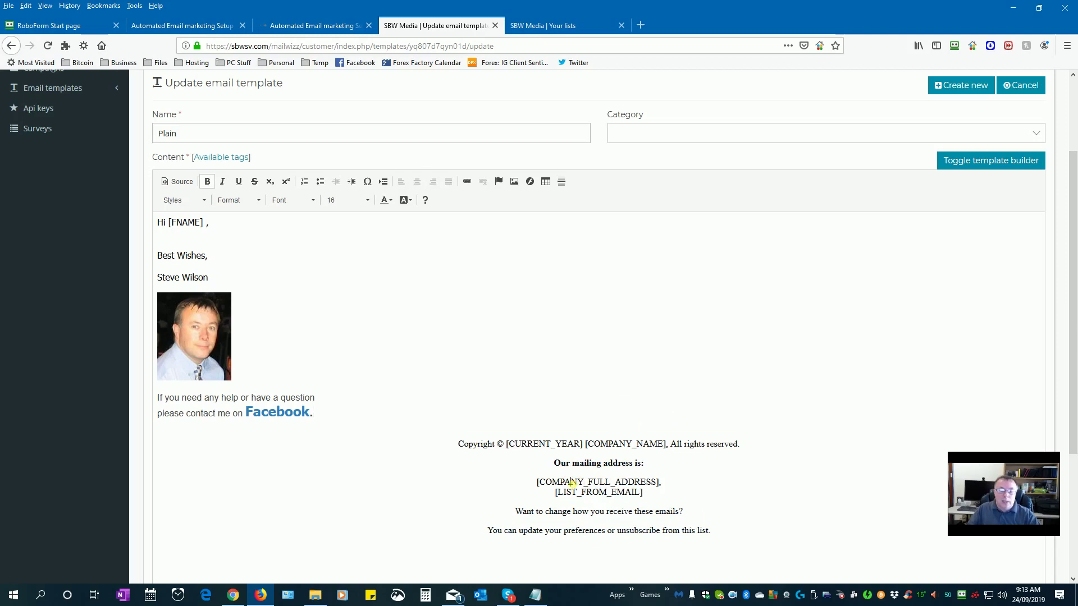
{"action": "double_click", "coordinate": [572, 483]}
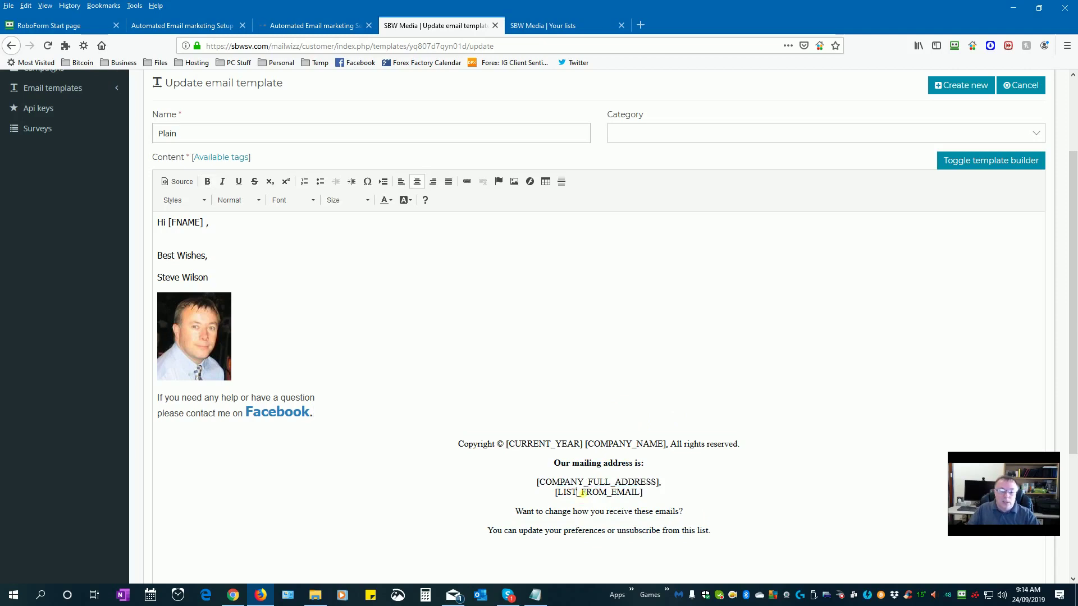
{"action": "double_click", "coordinate": [584, 492]}
{"action": "left_click", "coordinate": [549, 513]}
{"action": "left_click_drag", "start_coordinate": [517, 512], "coordinate": [686, 516]}
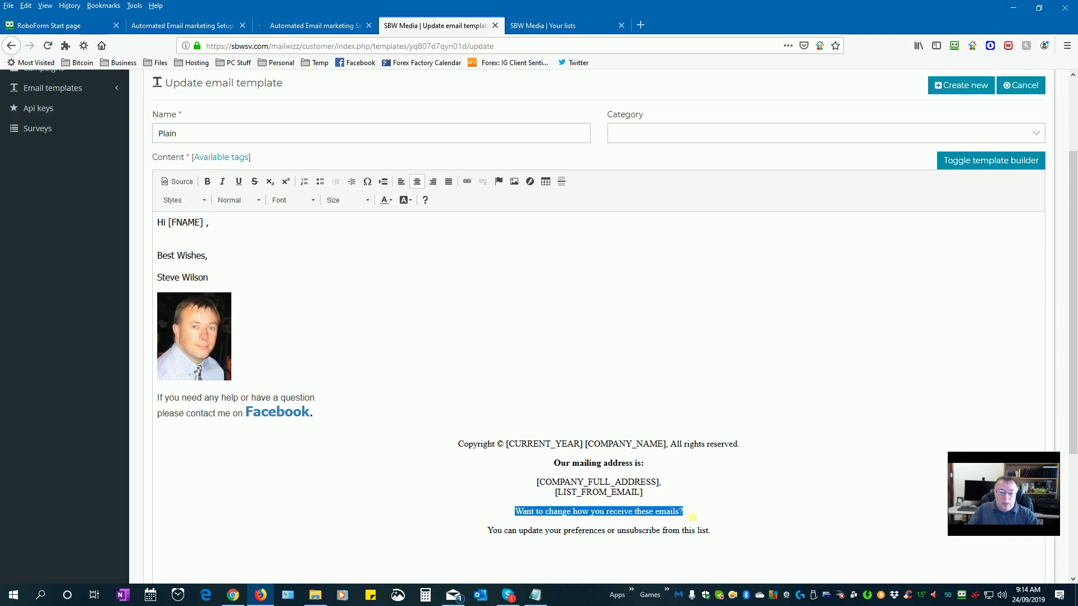
{"action": "left_click", "coordinate": [699, 511]}
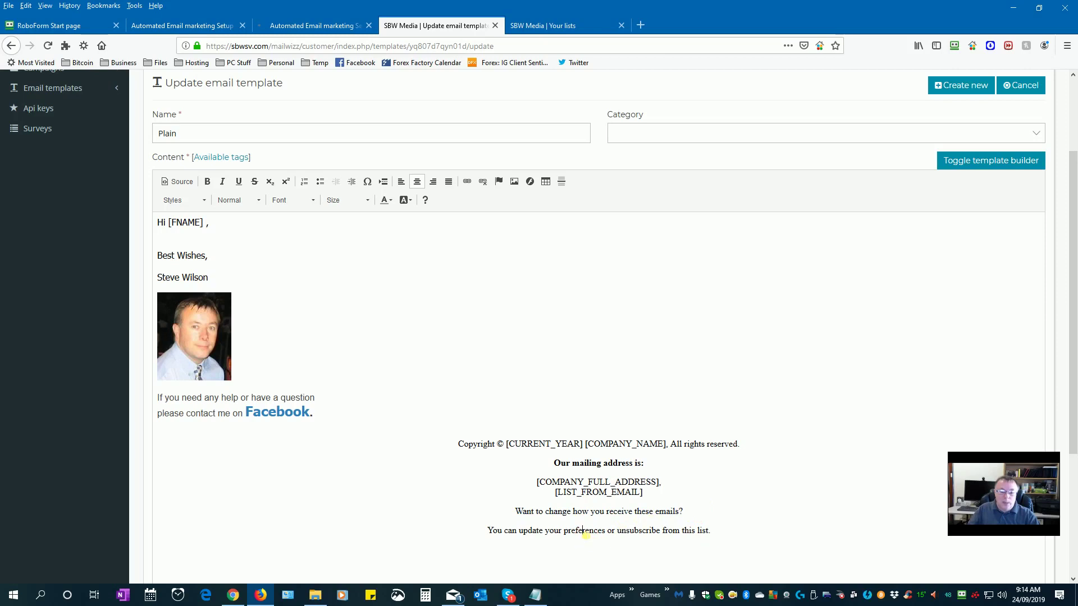
{"action": "left_click_drag", "start_coordinate": [607, 534], "coordinate": [571, 533]}
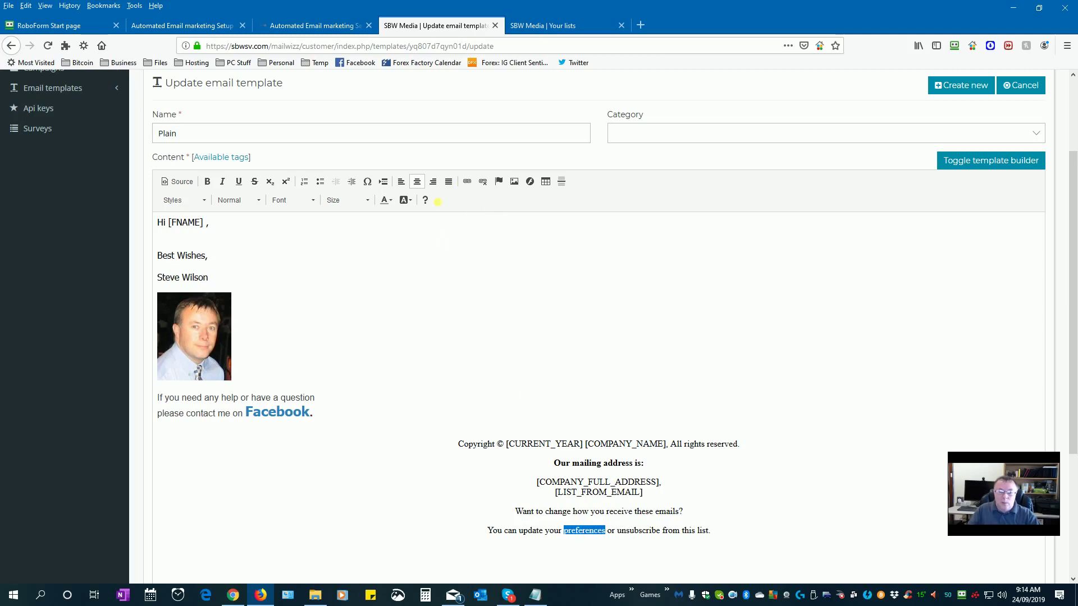
{"action": "left_click", "coordinate": [467, 182]}
{"action": "left_click", "coordinate": [583, 373]}
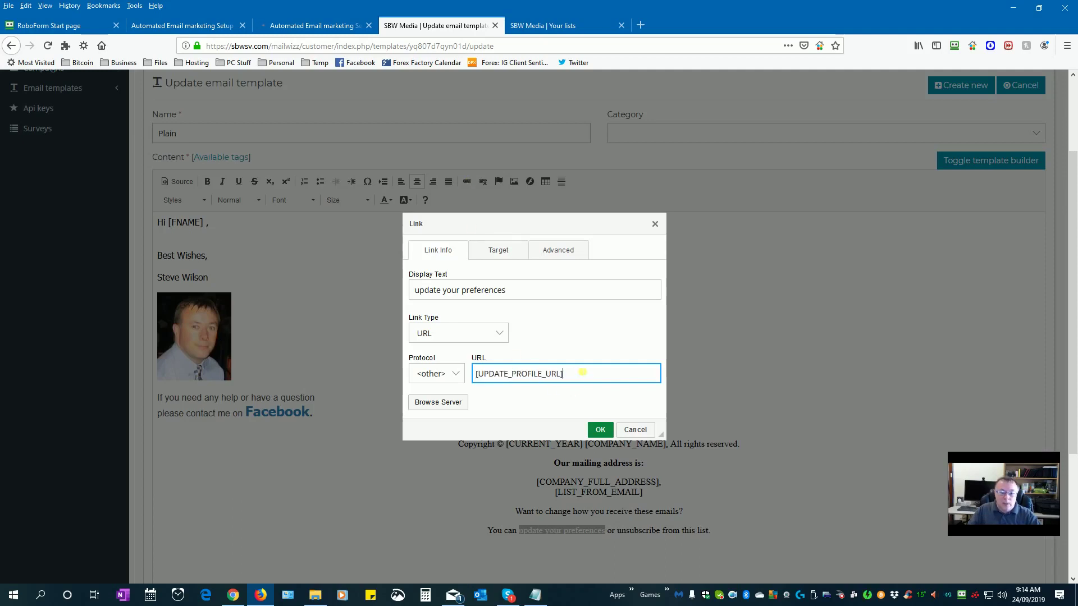
{"action": "left_click_drag", "start_coordinate": [589, 374], "coordinate": [468, 374]}
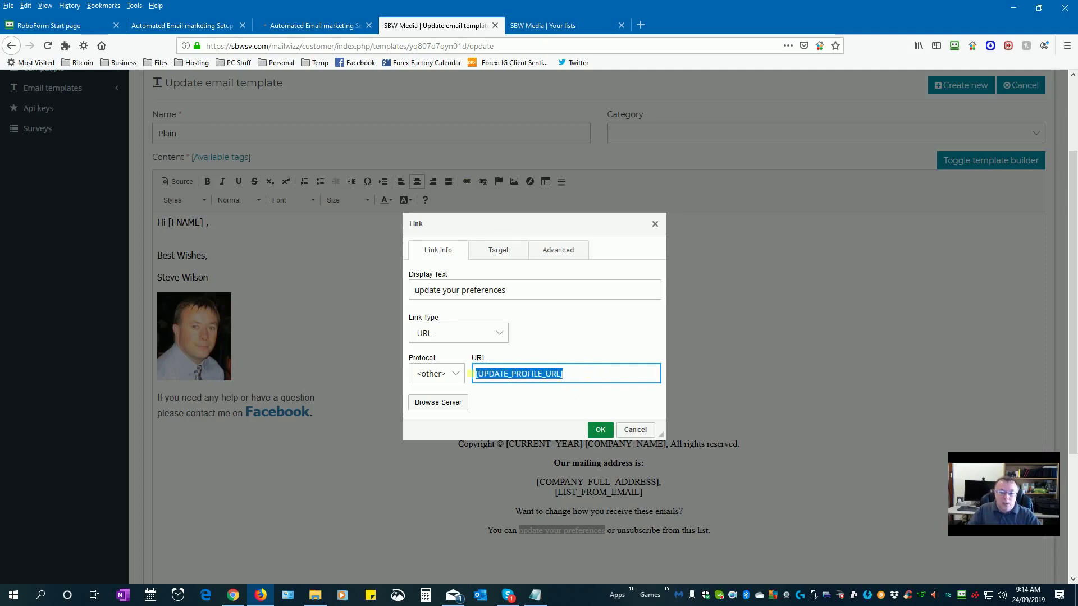
{"action": "left_click", "coordinate": [633, 430]}
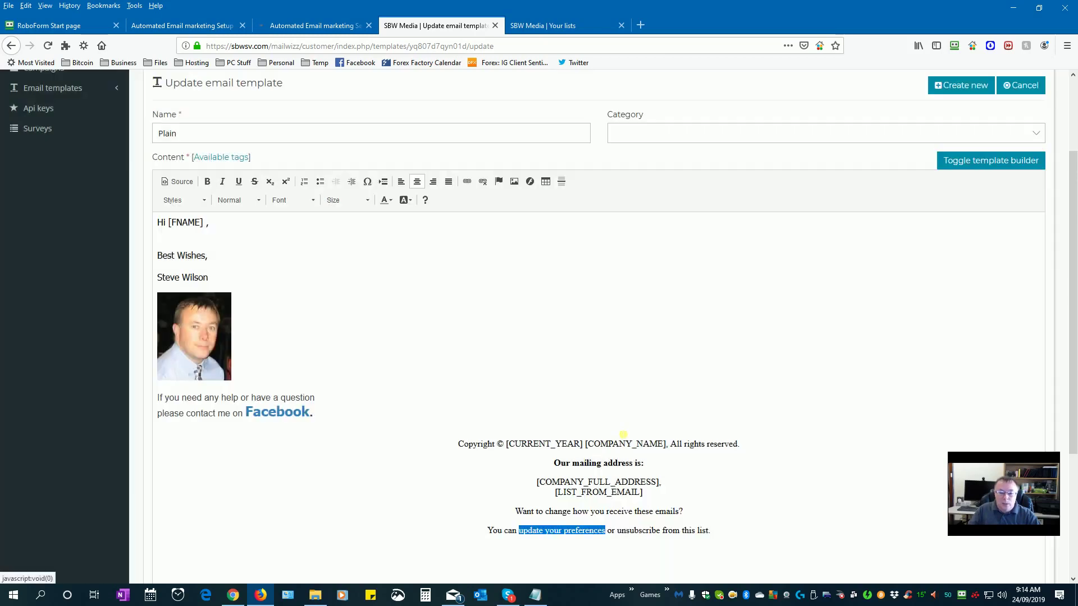
{"action": "double_click", "coordinate": [561, 531]}
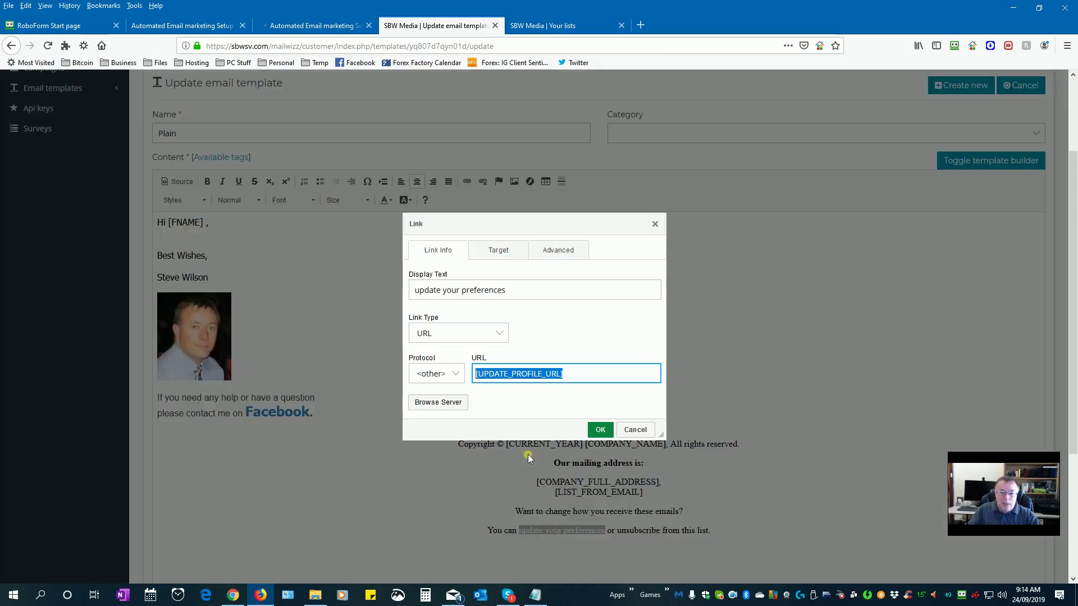
{"action": "left_click", "coordinate": [634, 430]}
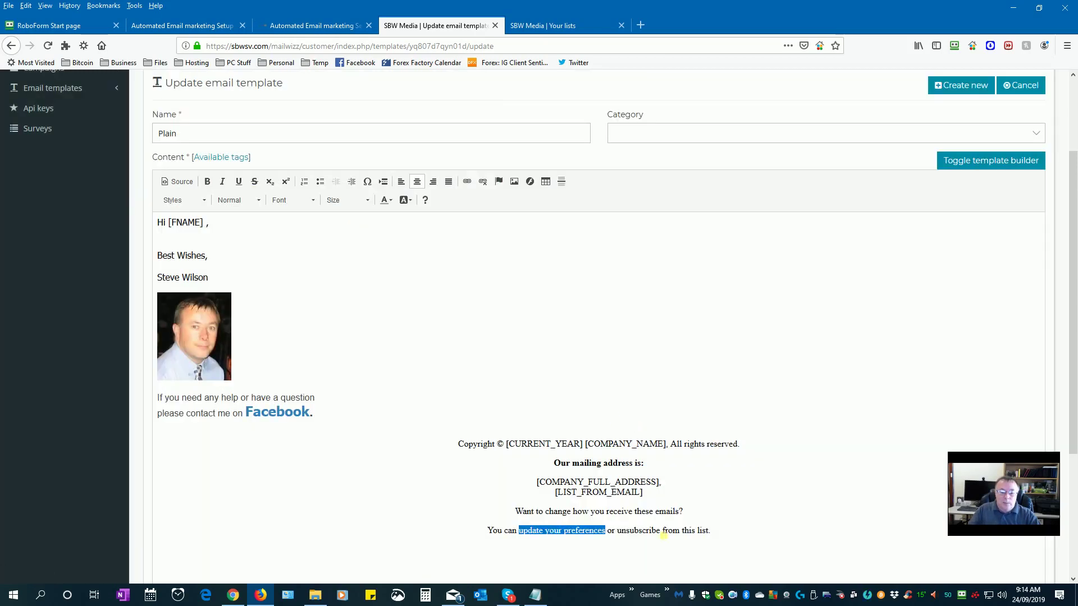
{"action": "double_click", "coordinate": [657, 532]}
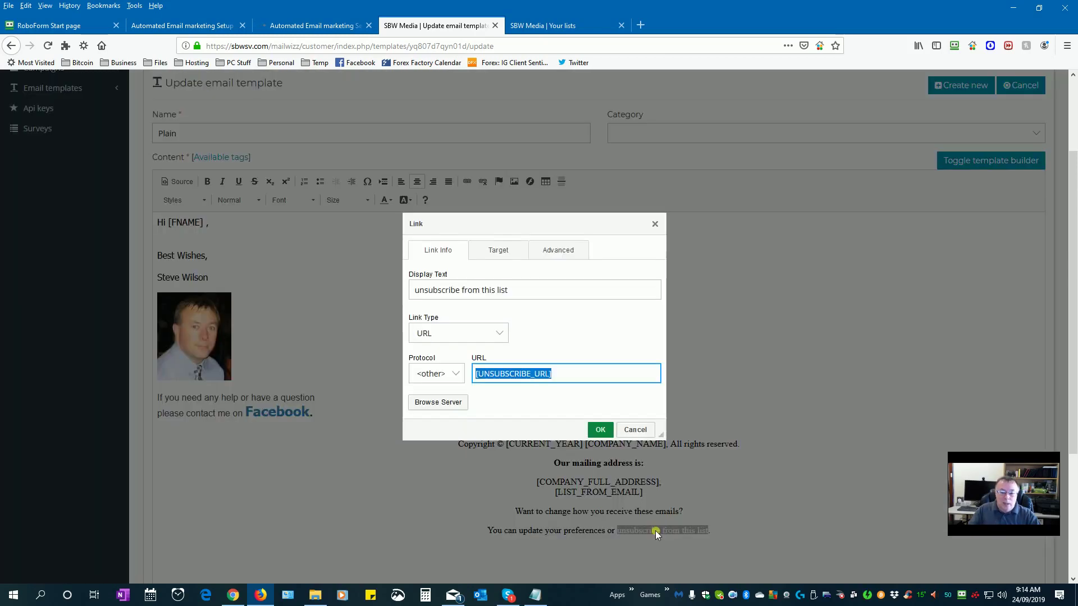
{"action": "left_click", "coordinate": [534, 374]}
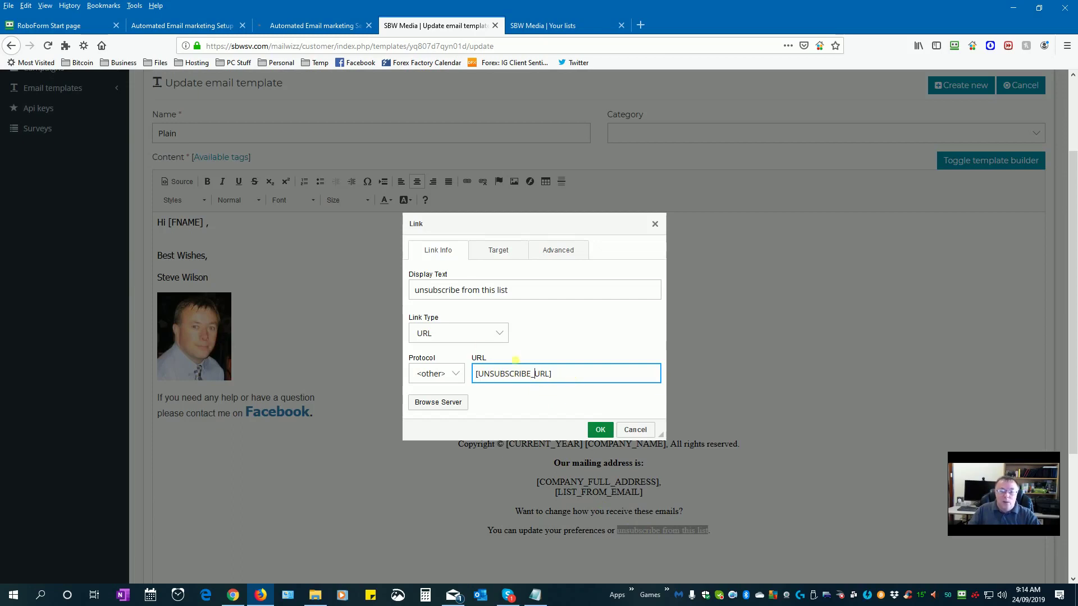
{"action": "left_click", "coordinate": [635, 430]}
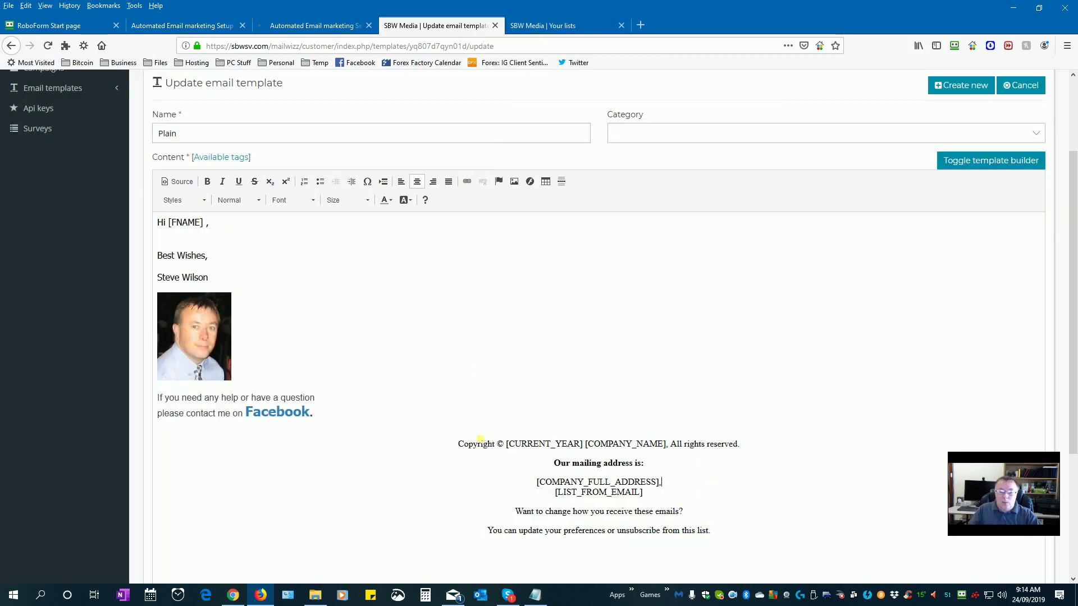
{"action": "double_click", "coordinate": [466, 445]}
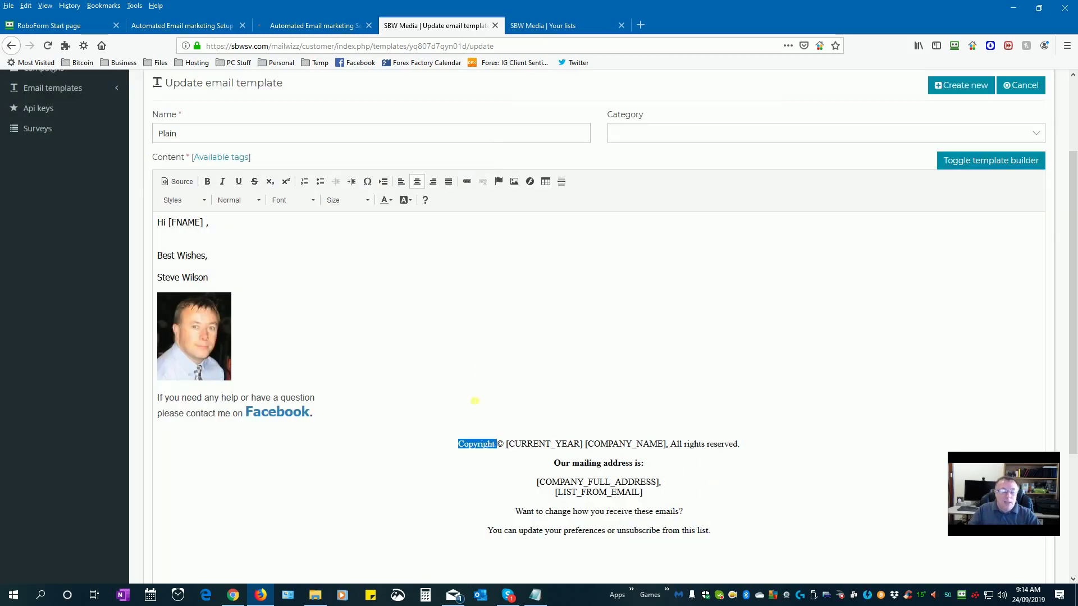
Add an empty line under the 'Hi [FNAME] ,' greeting
{"action": "left_click", "coordinate": [719, 532]}
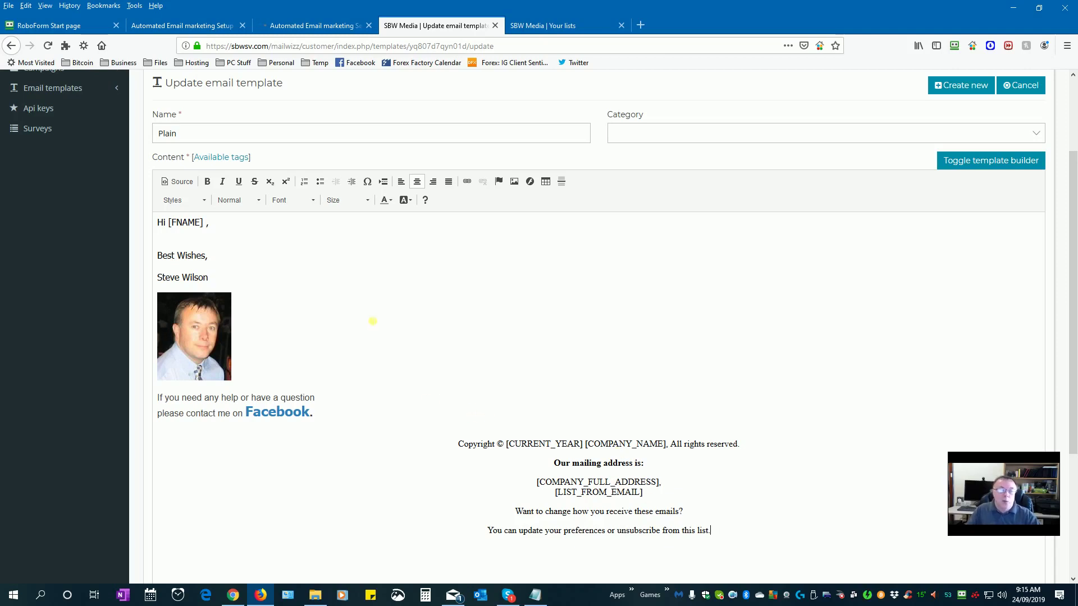
{"action": "left_click", "coordinate": [202, 350]}
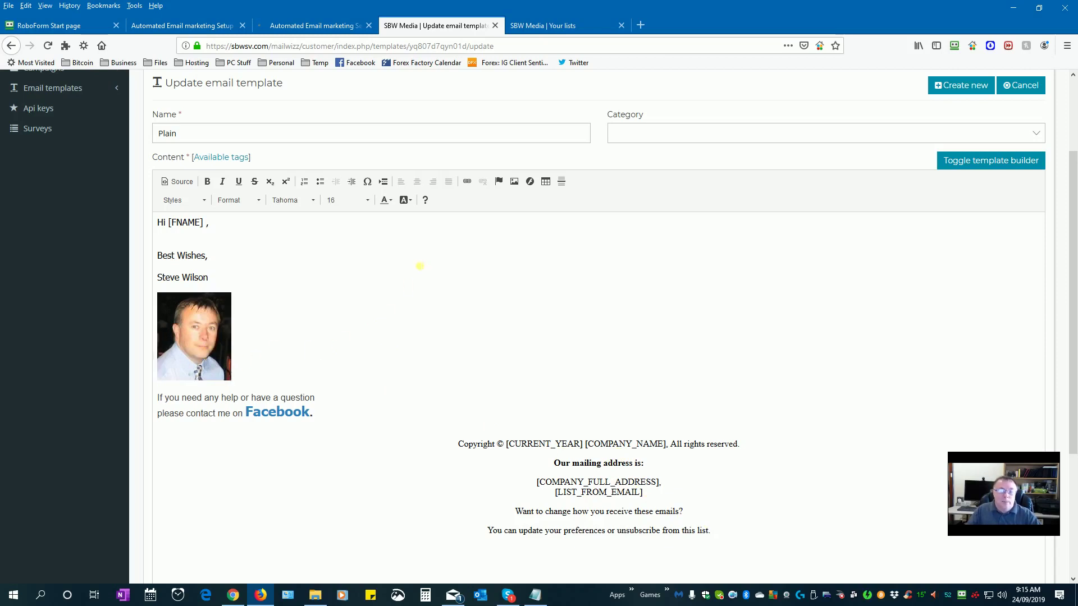
{"action": "left_click", "coordinate": [208, 243]}
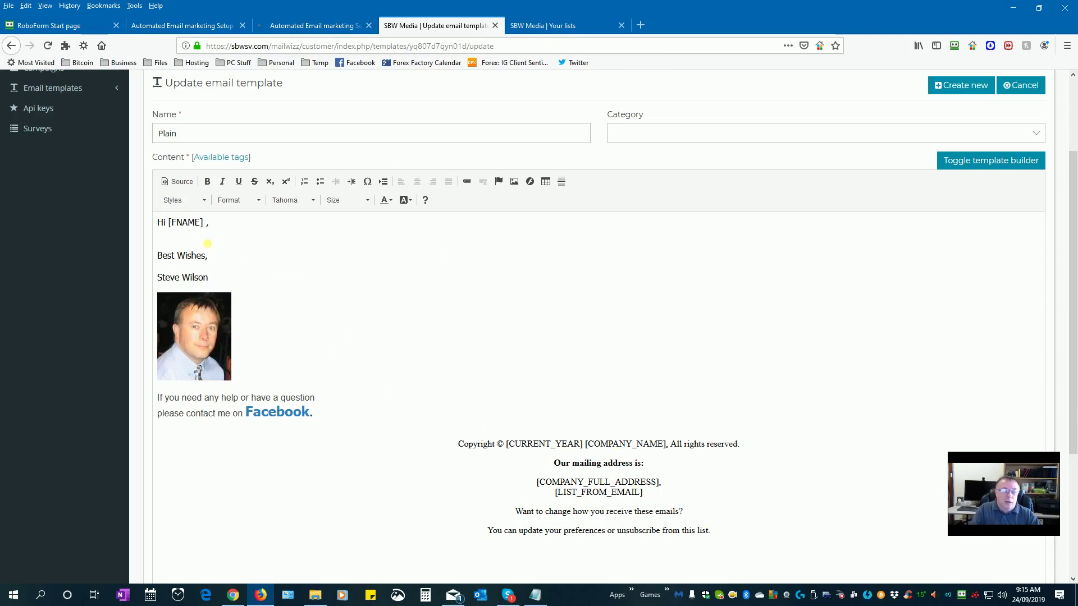
{"action": "key", "text": "Return"}
Inspect the profile photo's Image Properties and its empty Link settings
{"action": "right_click", "coordinate": [212, 344]}
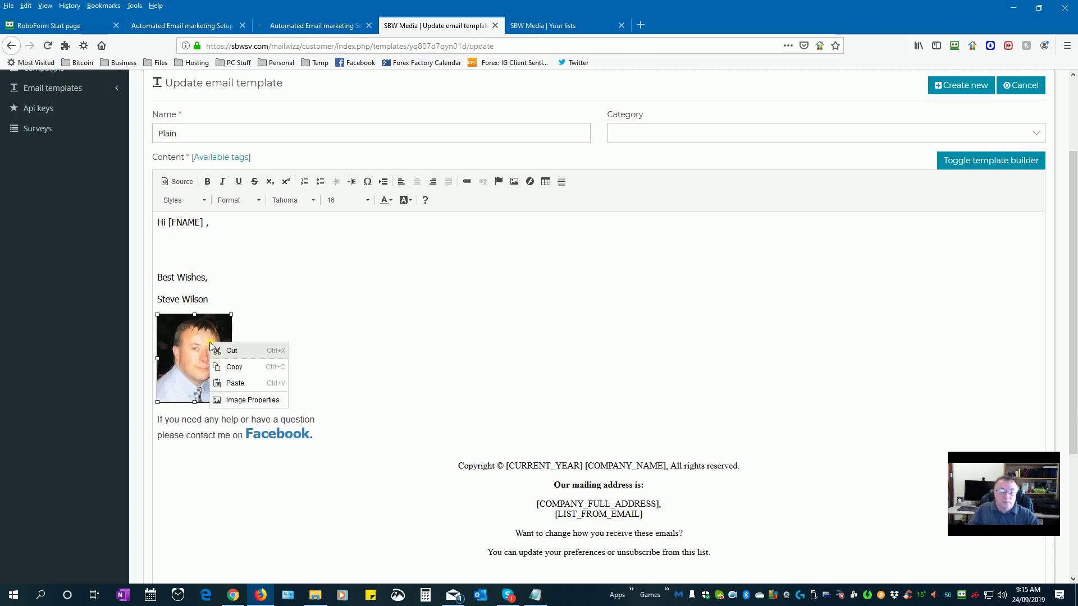
{"action": "left_click", "coordinate": [446, 308]}
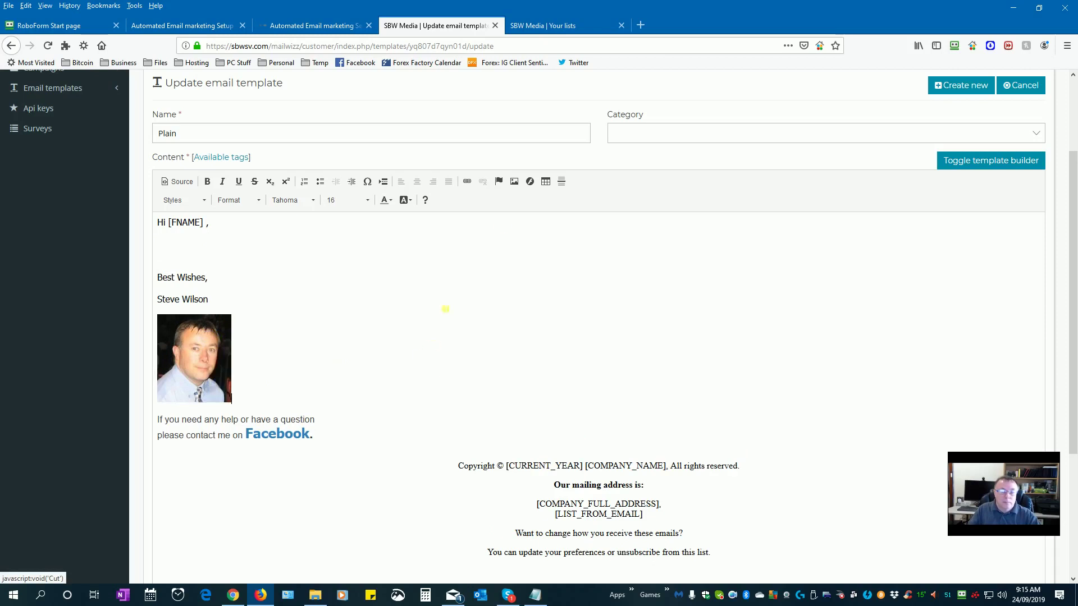
{"action": "left_click", "coordinate": [513, 182]}
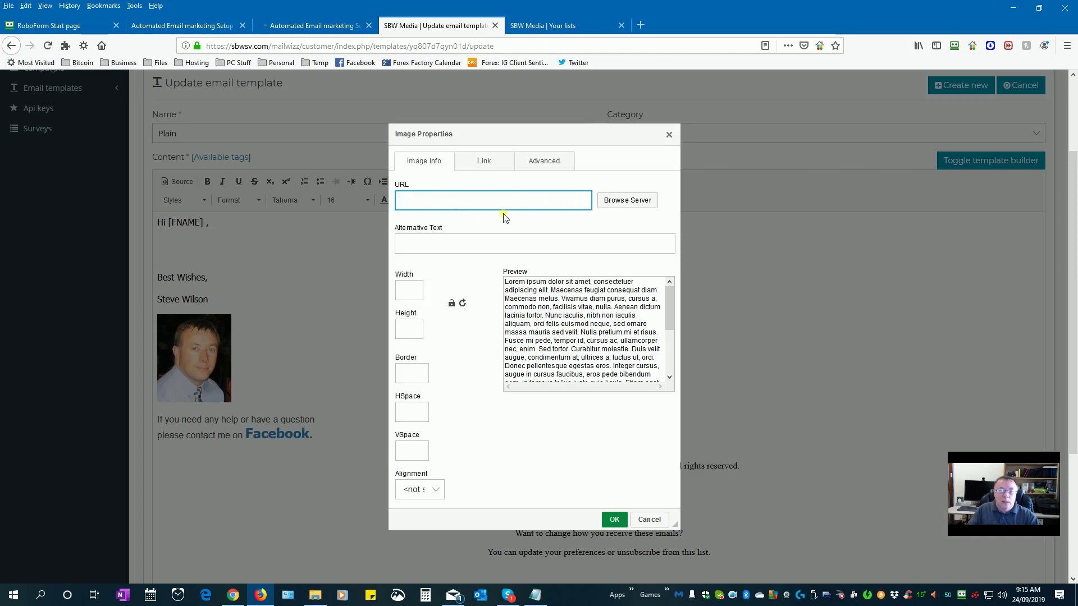
{"action": "left_click", "coordinate": [184, 365]}
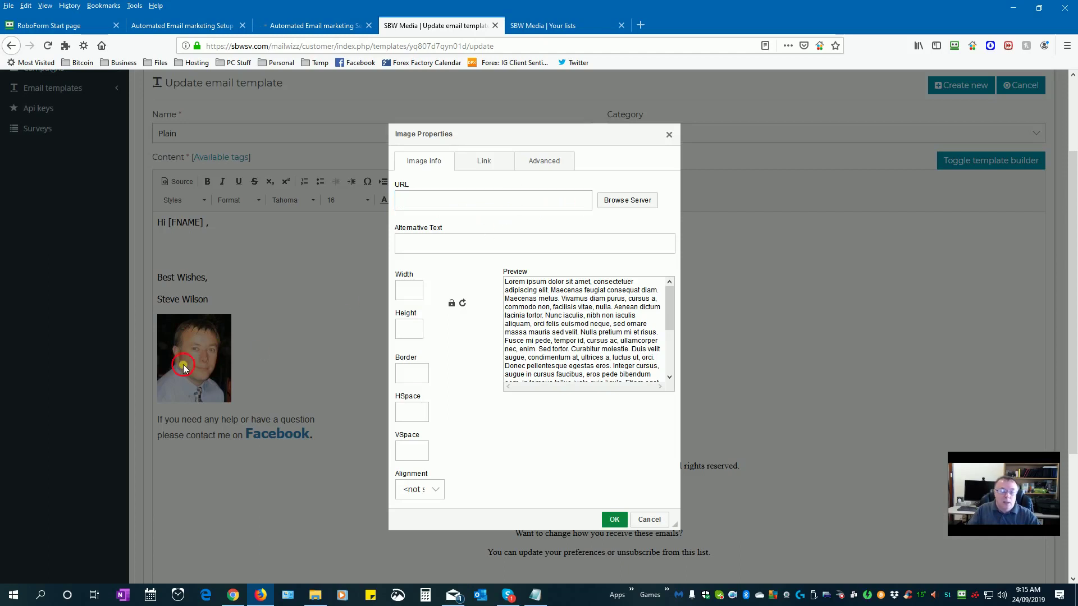
{"action": "left_click", "coordinate": [642, 520]}
{"action": "double_click", "coordinate": [220, 361]}
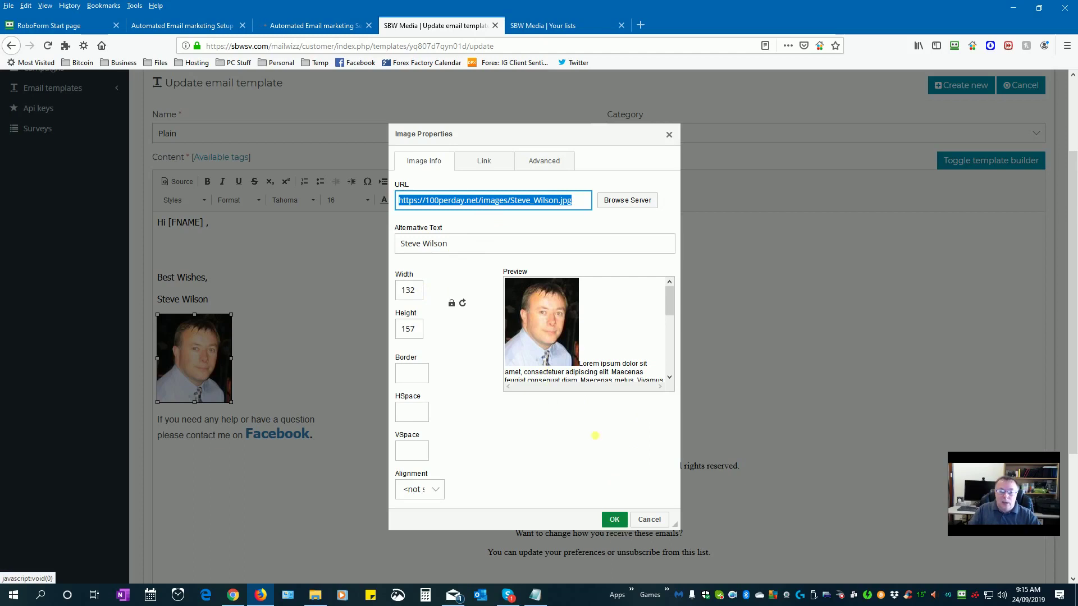
{"action": "left_click", "coordinate": [483, 161]}
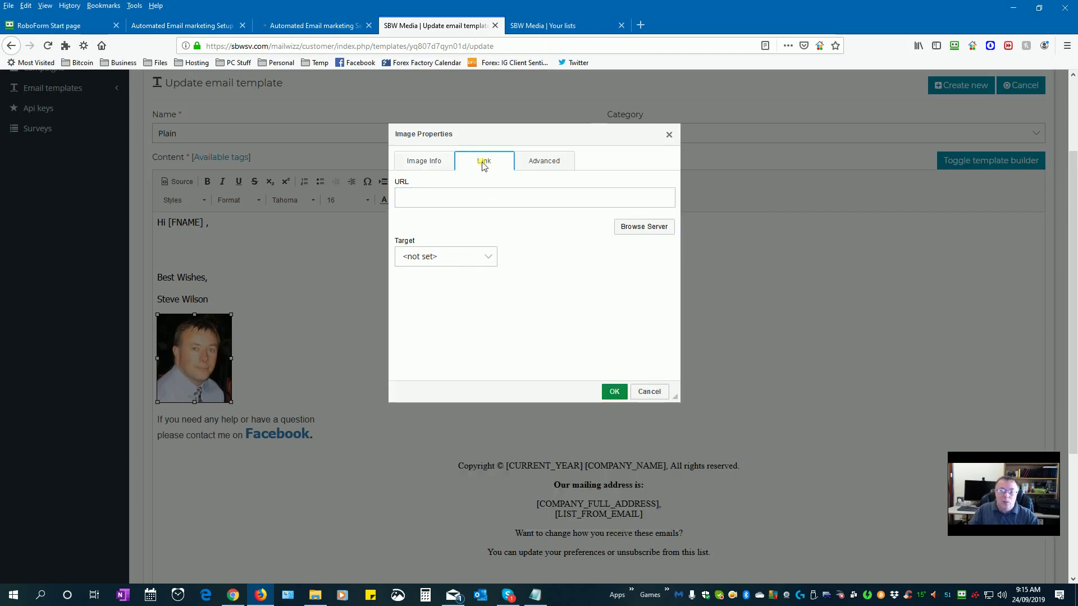
{"action": "left_click", "coordinate": [648, 392]}
Copy the Facebook page URL from the Facebook text link's settings
{"action": "double_click", "coordinate": [302, 434]}
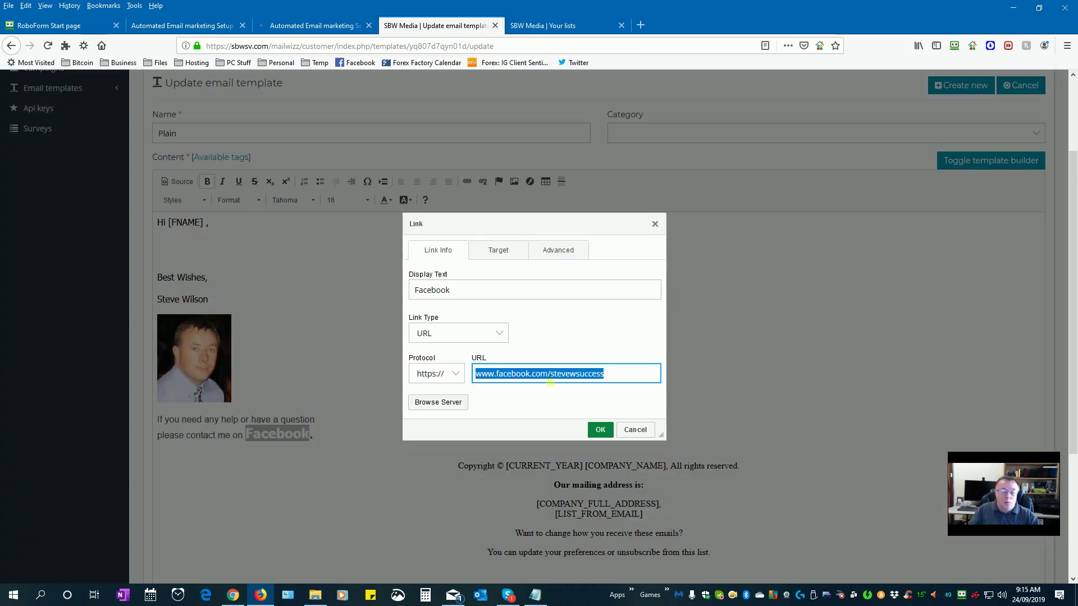
{"action": "right_click", "coordinate": [554, 379]}
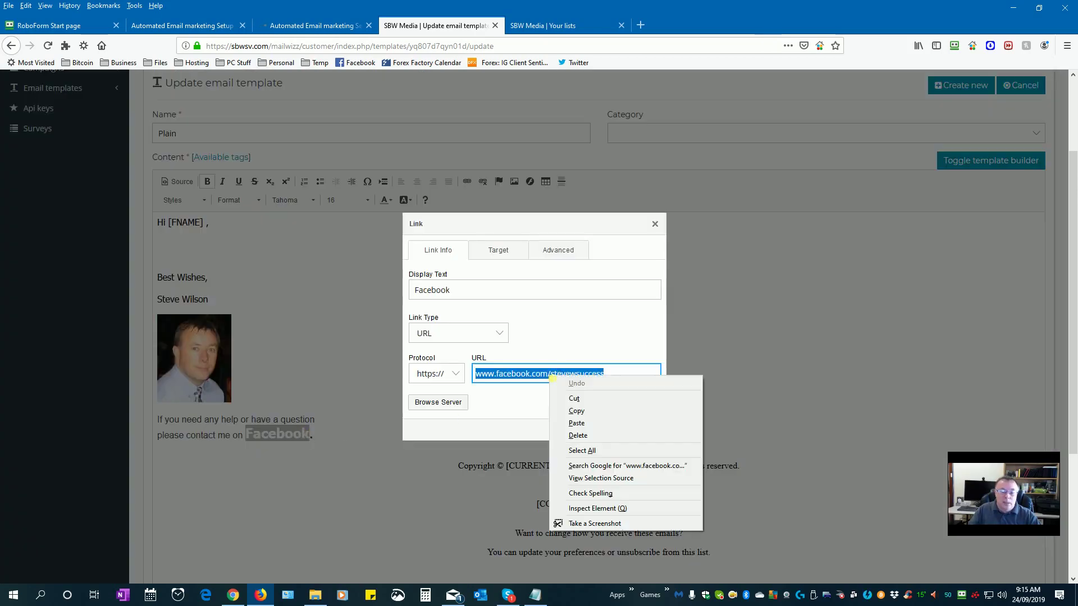
{"action": "left_click", "coordinate": [583, 411]}
{"action": "left_click", "coordinate": [626, 430]}
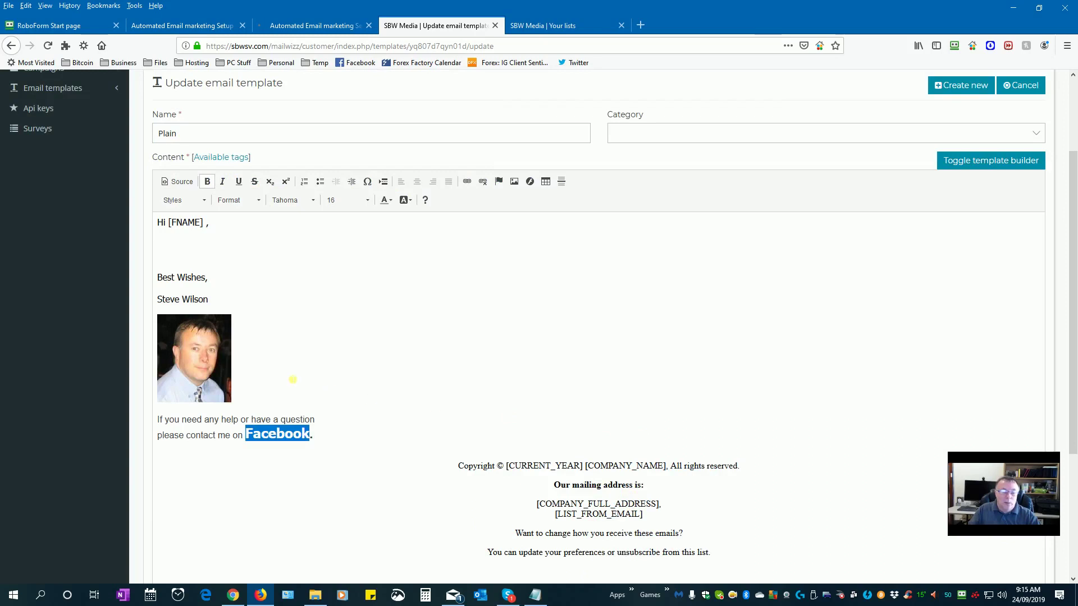
{"action": "double_click", "coordinate": [207, 365]}
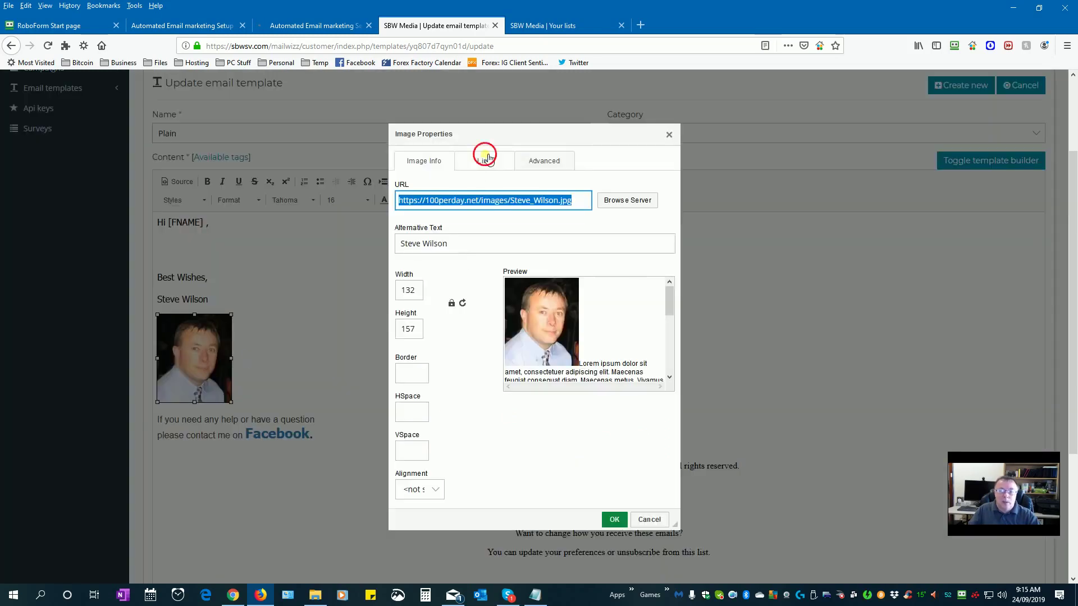
{"action": "left_click", "coordinate": [483, 159]}
{"action": "key", "text": "ctrl+v"}
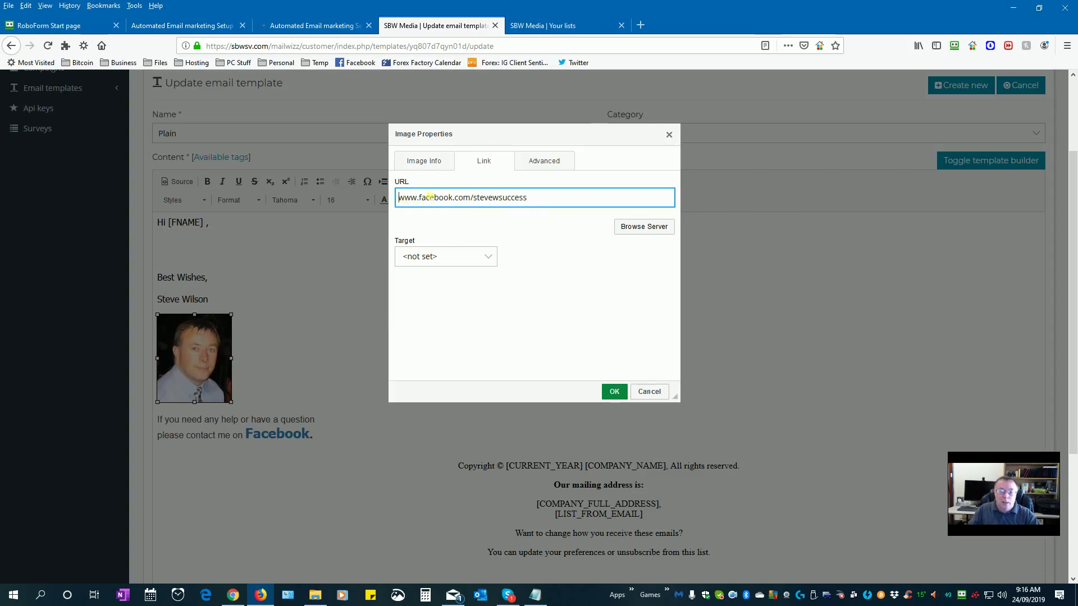
{"action": "type", "text": "https"}
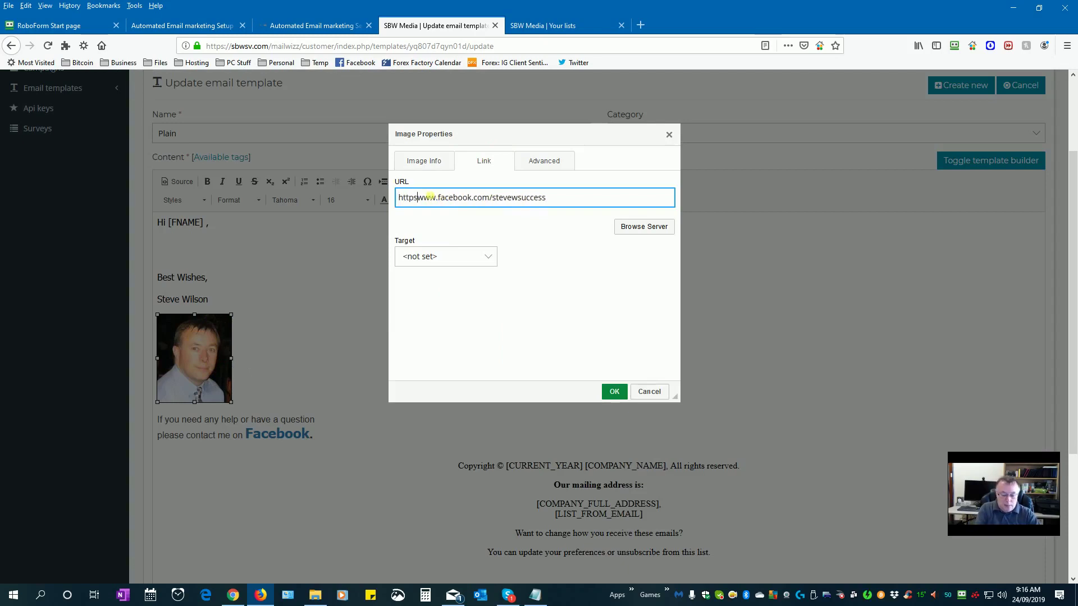
{"action": "type", "text": "://"}
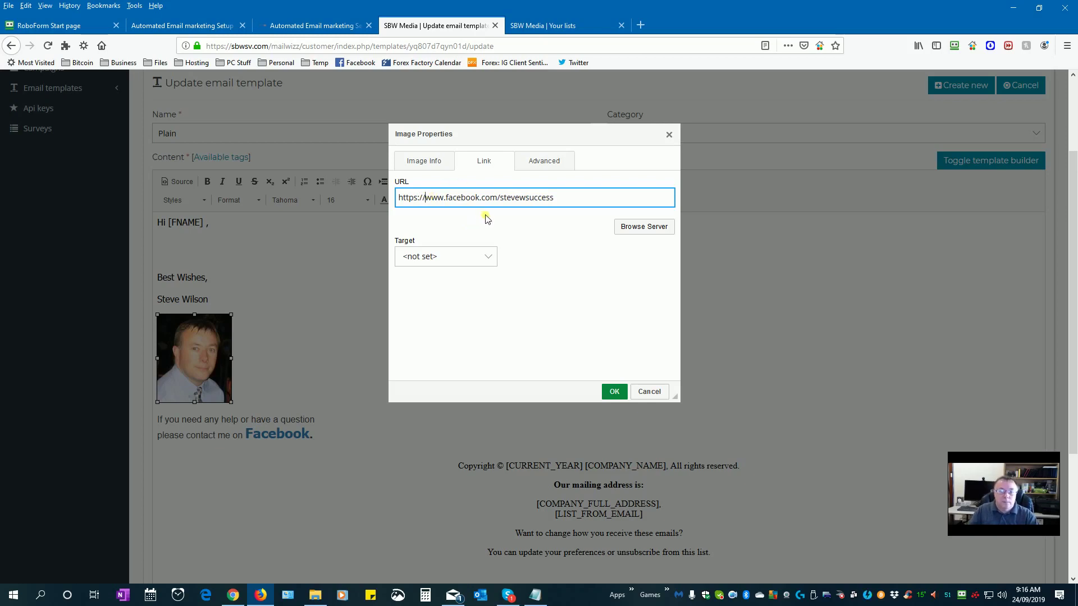
{"action": "left_click", "coordinate": [482, 257]}
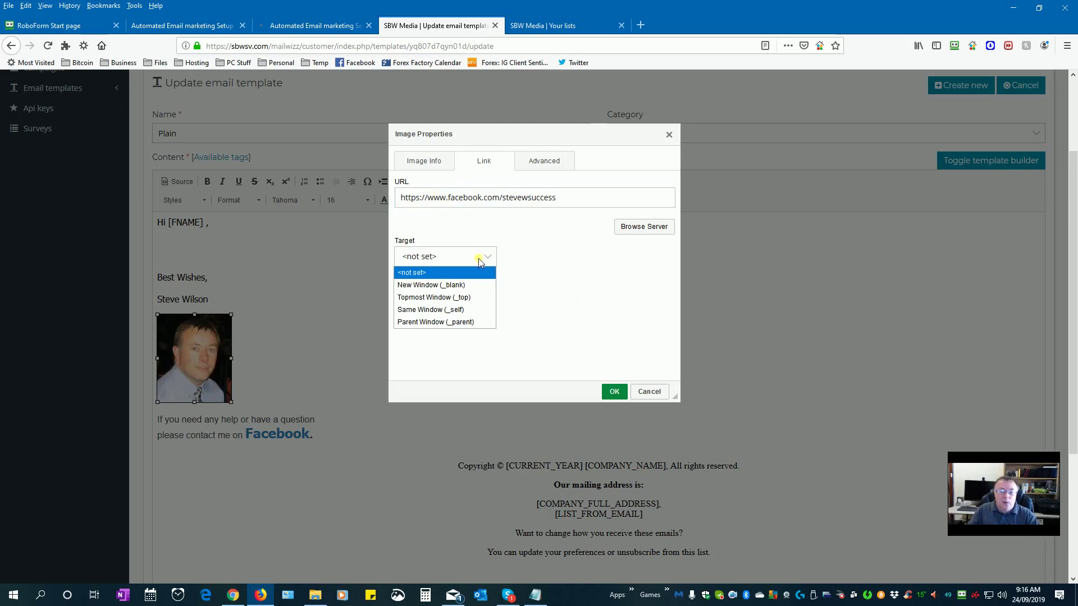
{"action": "left_click", "coordinate": [452, 286]}
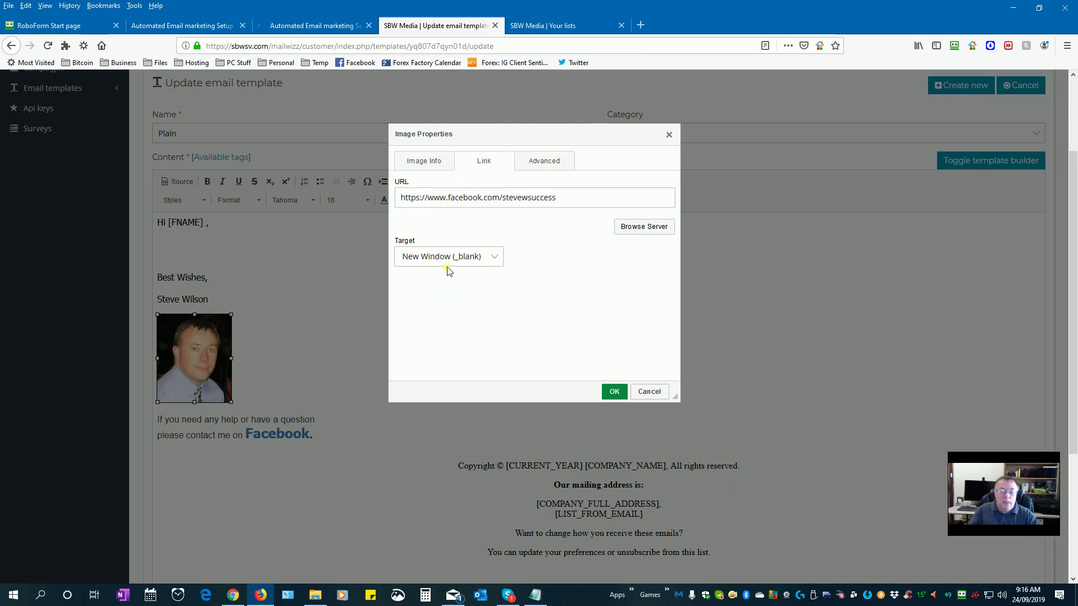
{"action": "left_click", "coordinate": [614, 392]}
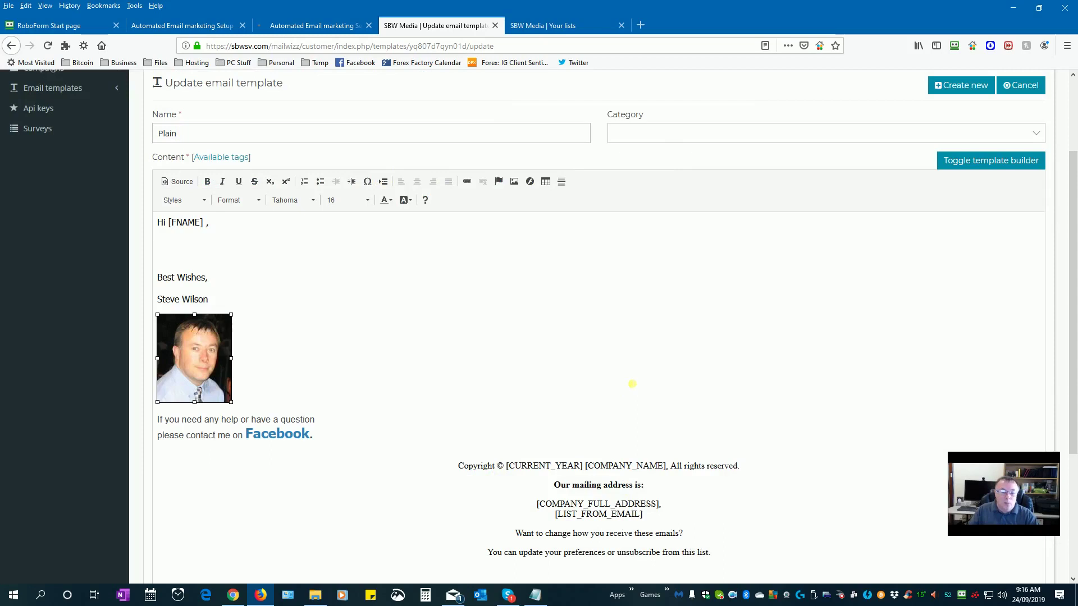
Deselect the photo and place the cursor on the empty line under the greeting
{"action": "left_click", "coordinate": [489, 390]}
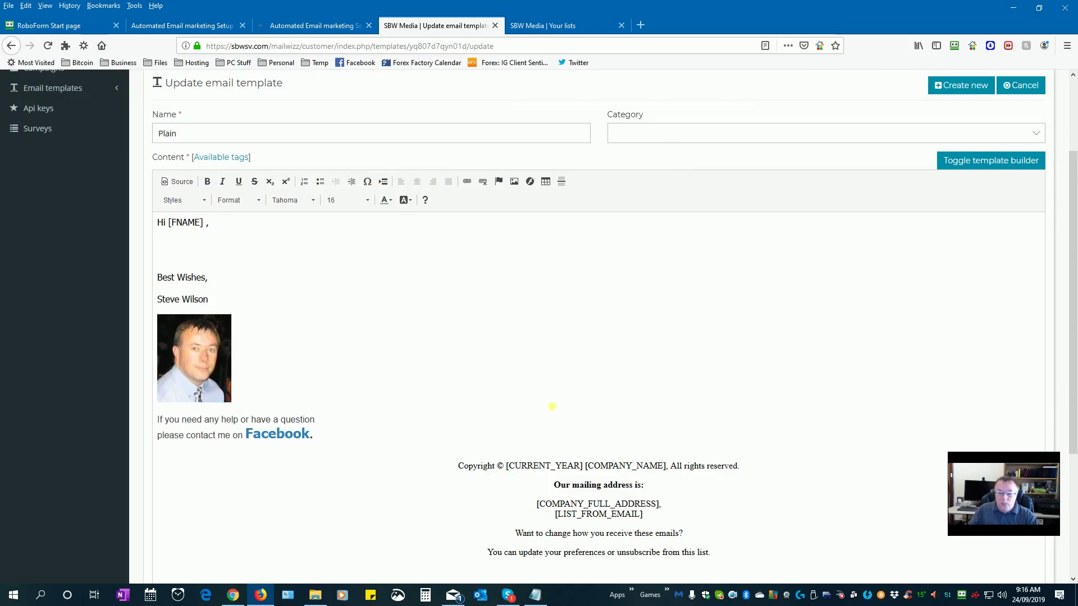
{"action": "scroll", "coordinate": [584, 408], "scroll_direction": "down", "scroll_amount": 1}
{"action": "scroll", "coordinate": [584, 407], "scroll_direction": "down", "scroll_amount": 5}
{"action": "scroll", "coordinate": [584, 407], "scroll_direction": "up", "scroll_amount": 6}
{"action": "left_click", "coordinate": [231, 252]}
Leave the template editor via Cancel and open Campaigns > Autoresponders
{"action": "scroll", "coordinate": [898, 398], "scroll_direction": "down", "scroll_amount": 5}
{"action": "scroll", "coordinate": [902, 345], "scroll_direction": "up", "scroll_amount": 10}
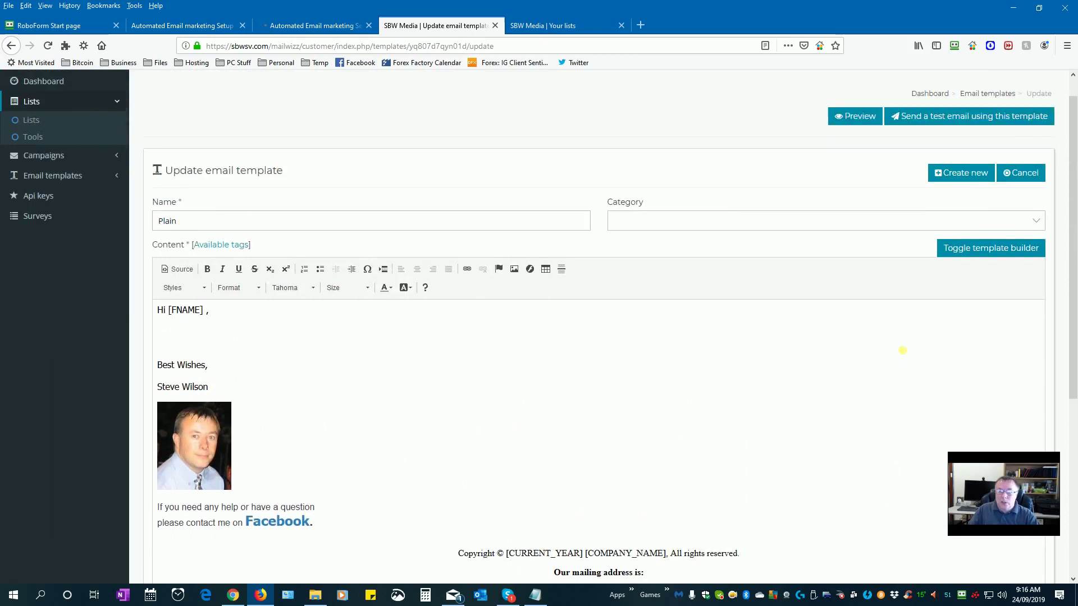
{"action": "left_click", "coordinate": [1020, 200]}
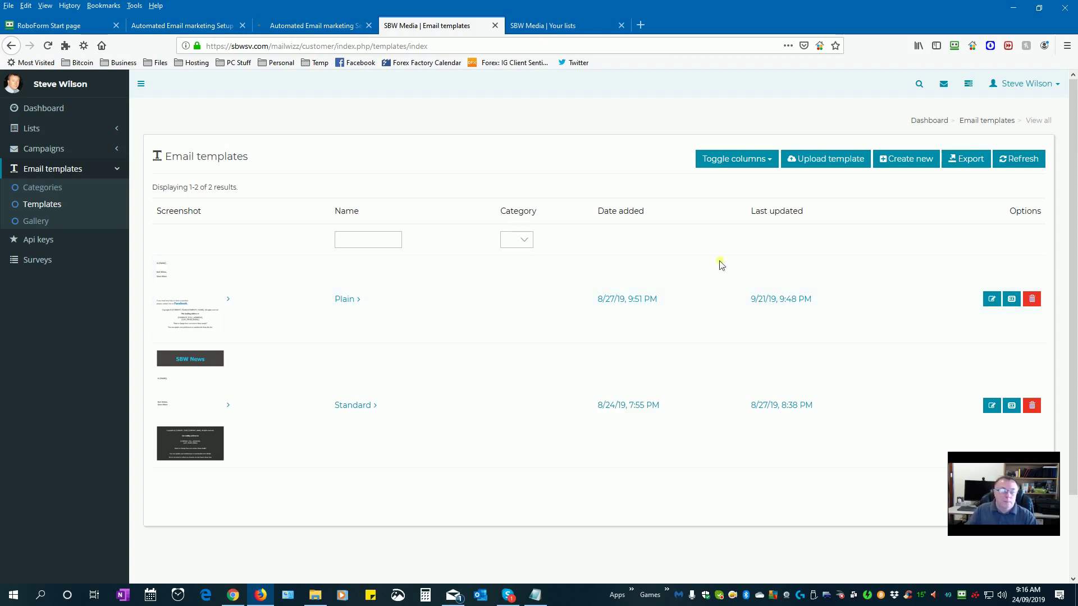
{"action": "left_click", "coordinate": [56, 148]}
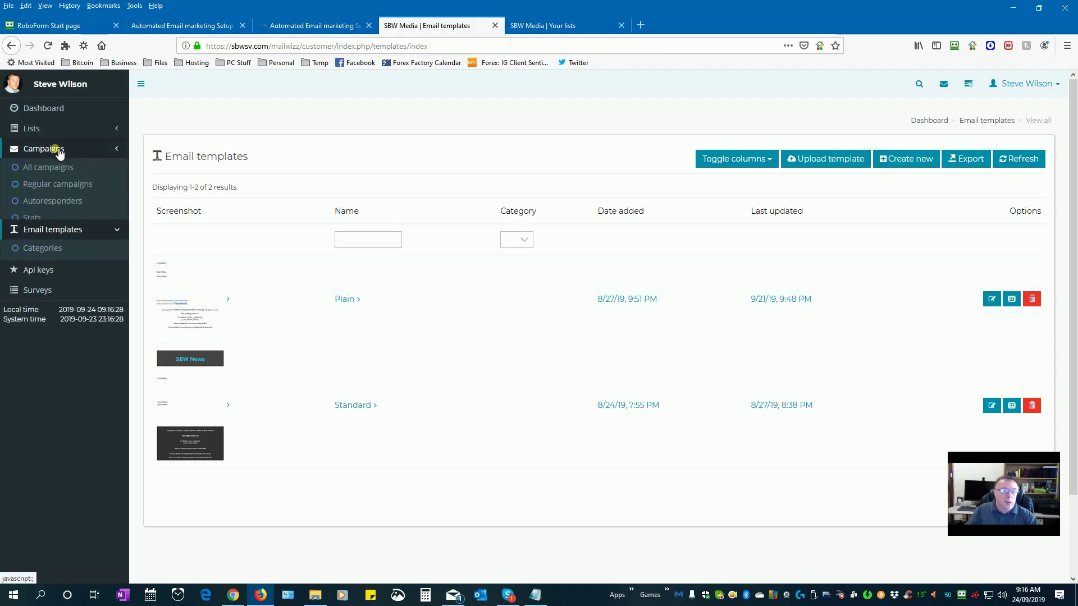
{"action": "left_click", "coordinate": [64, 202]}
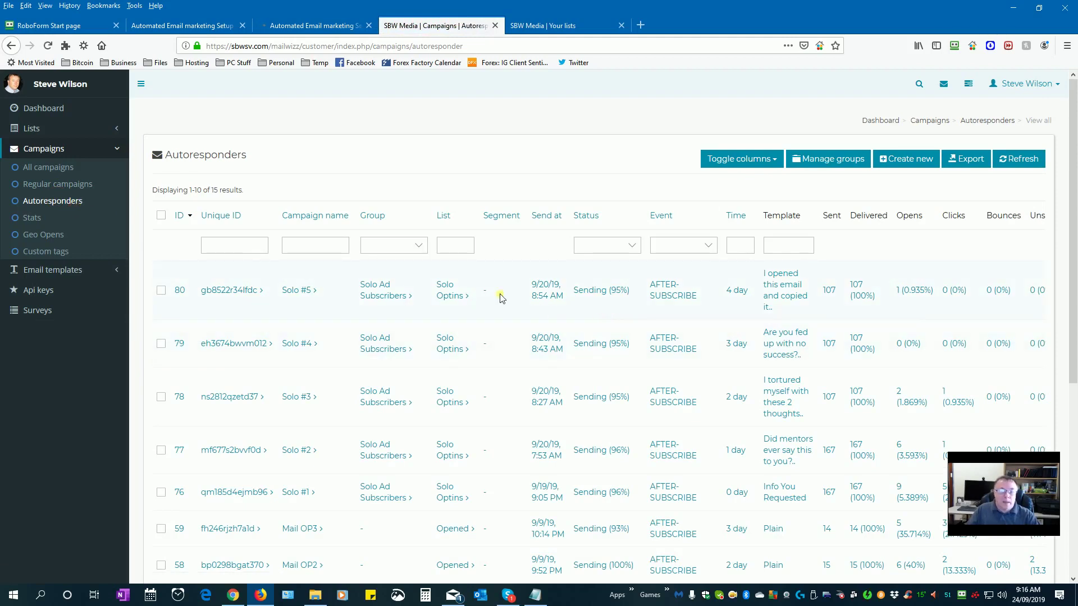
Filter autoresponders to the Solo Ad Subscribers group and review the five results, Solo #1 to Solo #5
{"action": "left_click", "coordinate": [416, 247]}
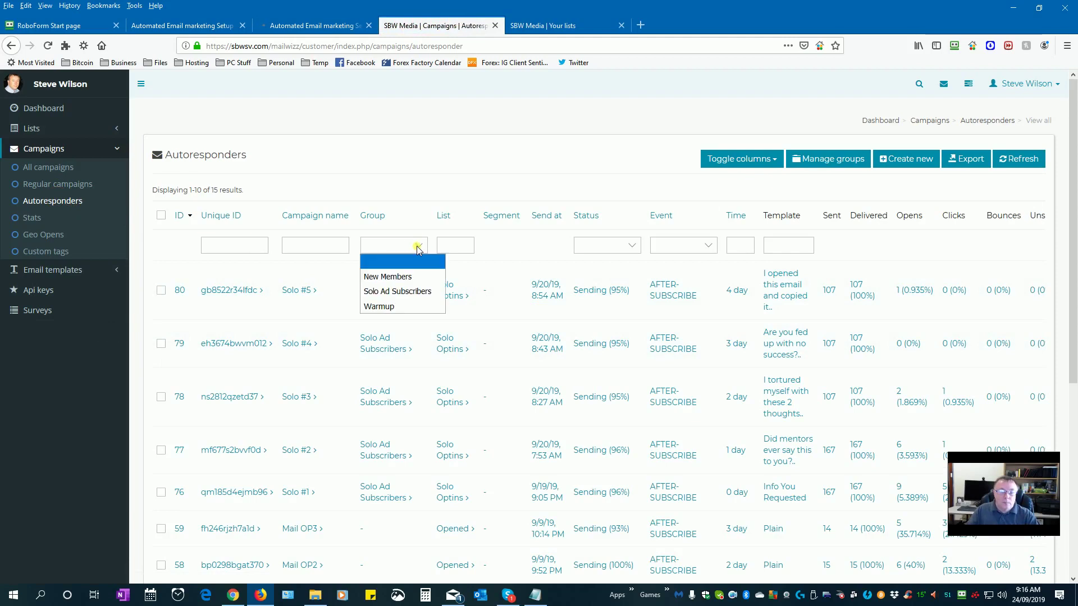
{"action": "left_click", "coordinate": [411, 290]}
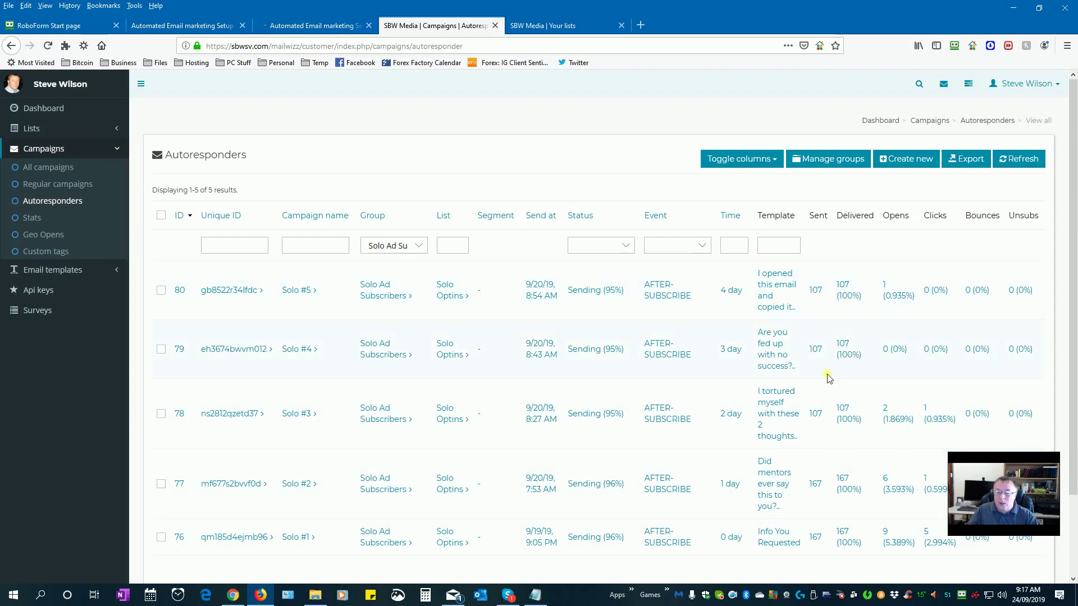
{"action": "scroll", "coordinate": [847, 376], "scroll_direction": "down", "scroll_amount": 3}
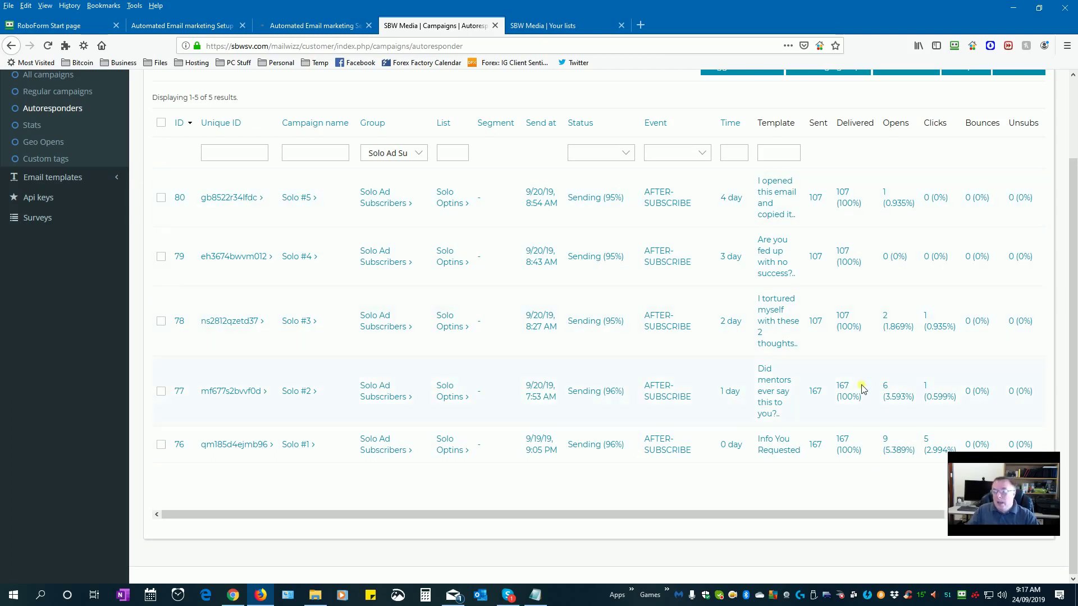
{"action": "scroll", "coordinate": [860, 382], "scroll_direction": "up", "scroll_amount": 3}
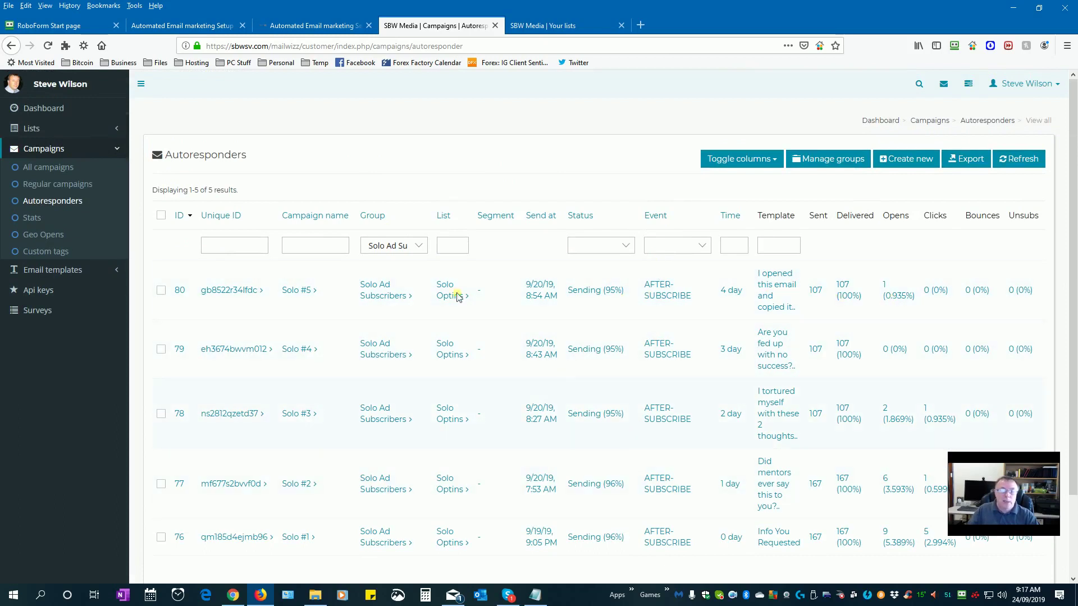
{"action": "left_click", "coordinate": [398, 248]}
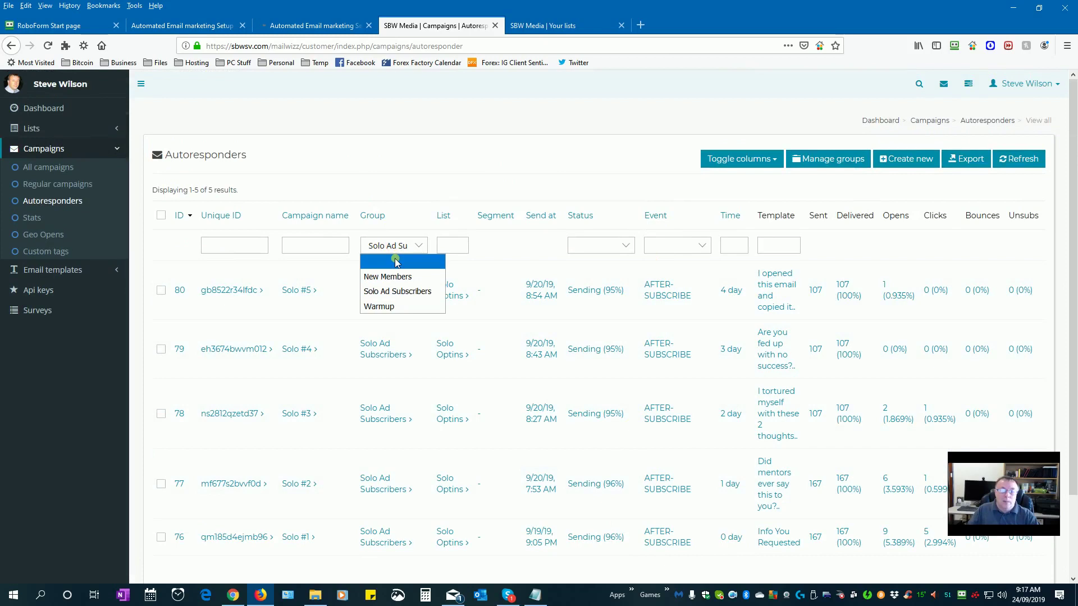